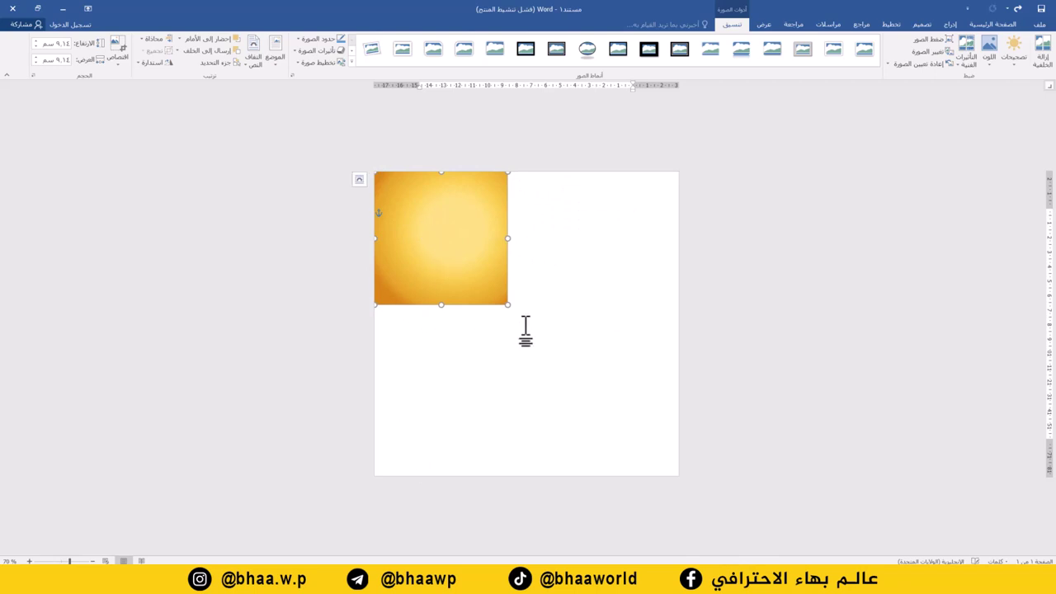
- Stretch the gold background picture to cover the whole page, about 20.9 cm square
{"action": "left_click_drag", "start_coordinate": [506, 303], "coordinate": [678, 487]}
{"action": "scroll", "coordinate": [693, 419], "scroll_direction": "up", "scroll_amount": 1}
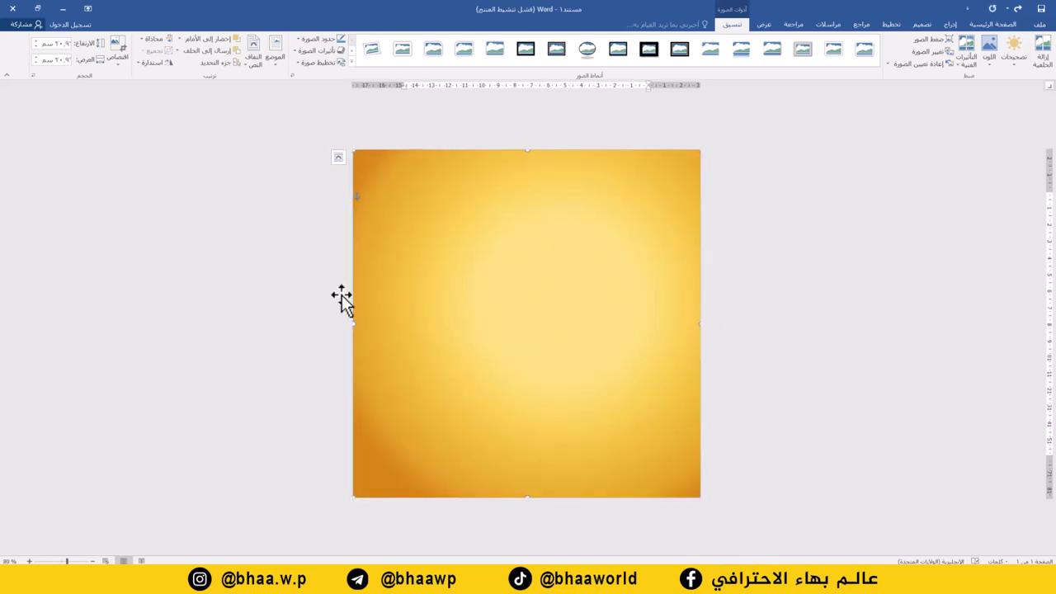
{"action": "left_click", "coordinate": [275, 286]}
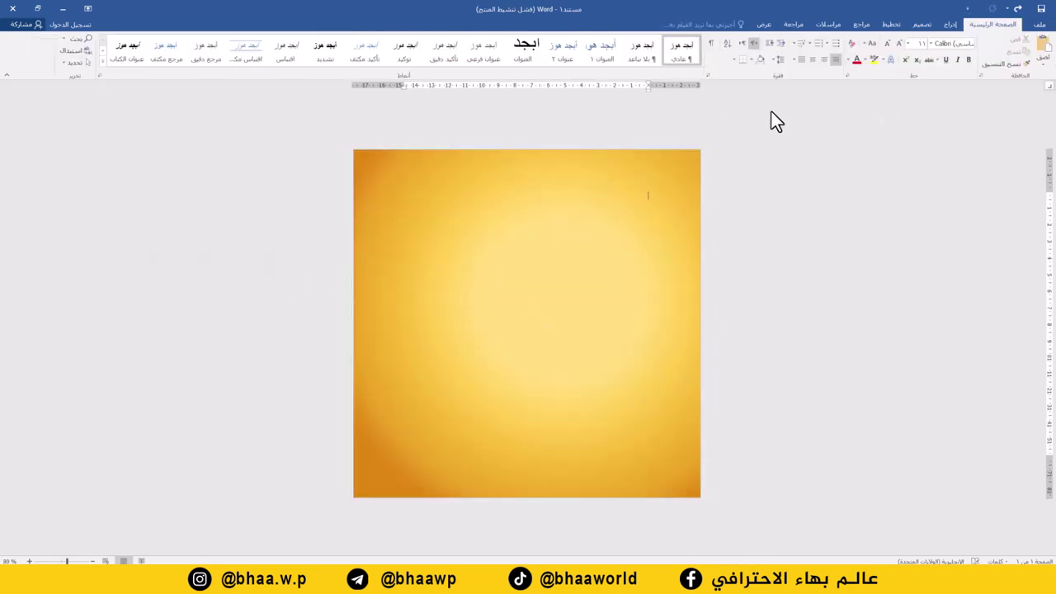
- Pick the rectangle from the Insert Shapes gallery
{"action": "left_click", "coordinate": [950, 24]}
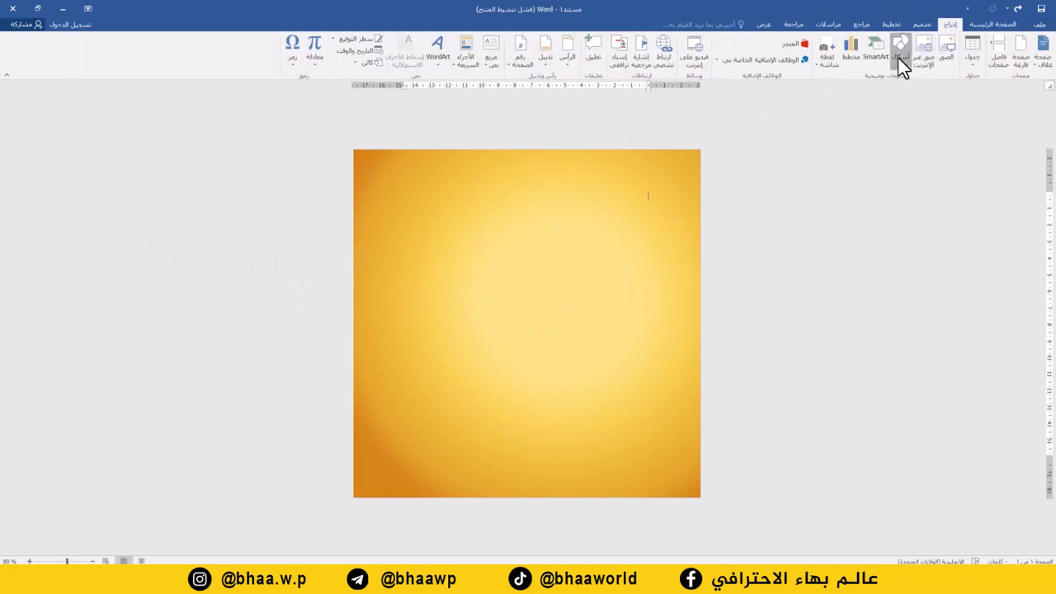
{"action": "left_click", "coordinate": [900, 59]}
{"action": "left_click", "coordinate": [875, 88]}
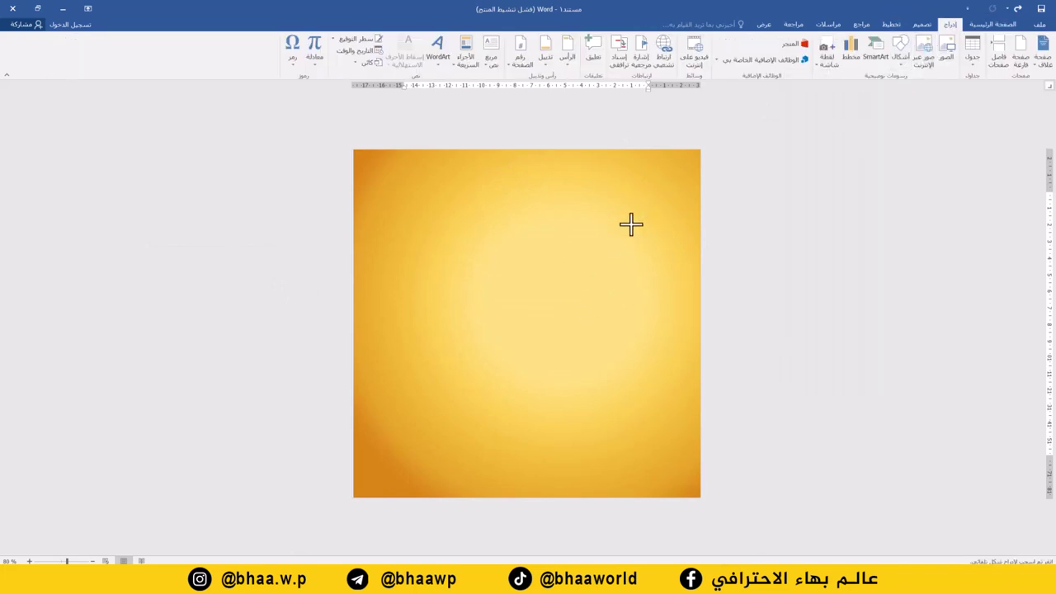
- Draw a rectangle in the upper right, fill it dark gold and remove its outline
{"action": "left_click_drag", "start_coordinate": [635, 220], "coordinate": [502, 330]}
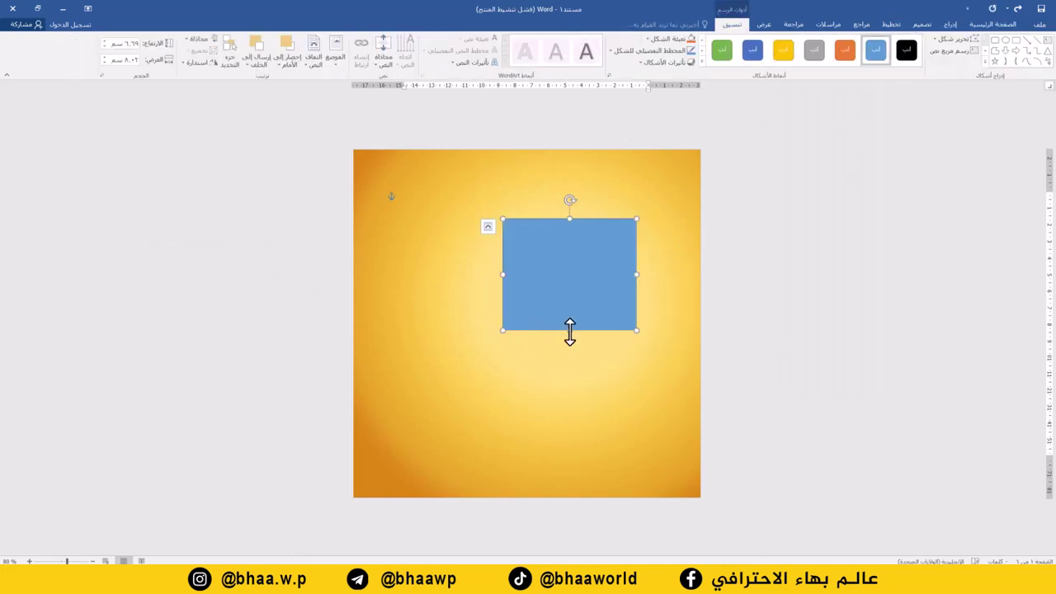
{"action": "left_click_drag", "start_coordinate": [569, 330], "coordinate": [567, 350]}
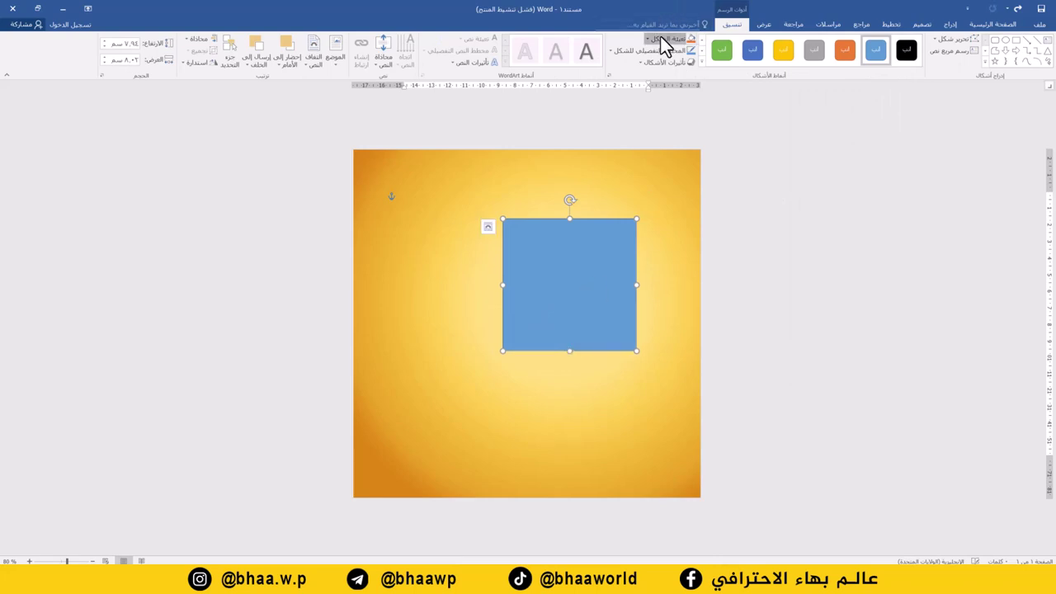
{"action": "left_click", "coordinate": [660, 37]}
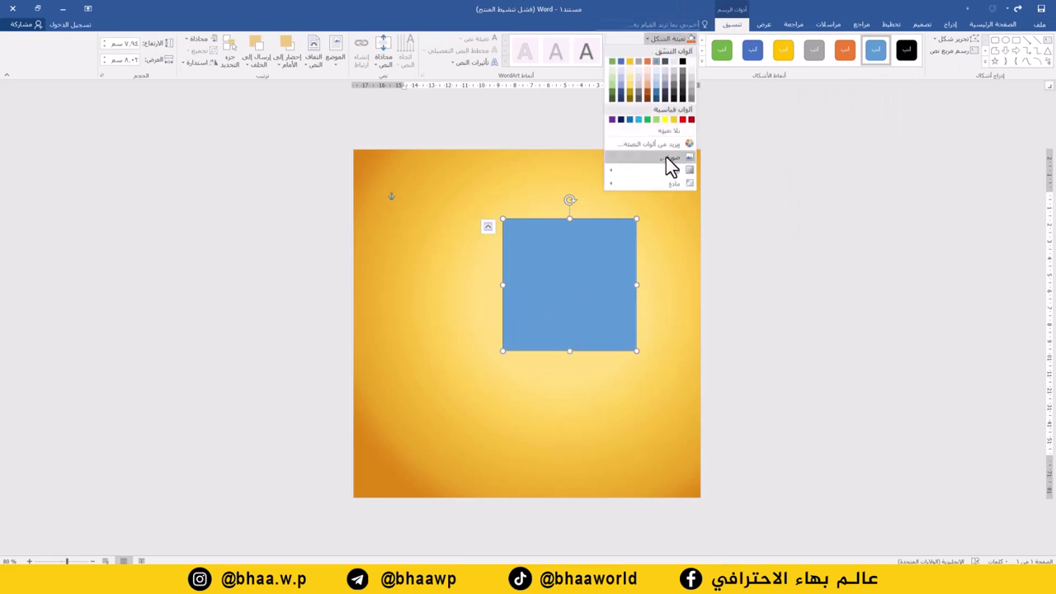
{"action": "left_click", "coordinate": [631, 91]}
{"action": "left_click", "coordinate": [661, 50]}
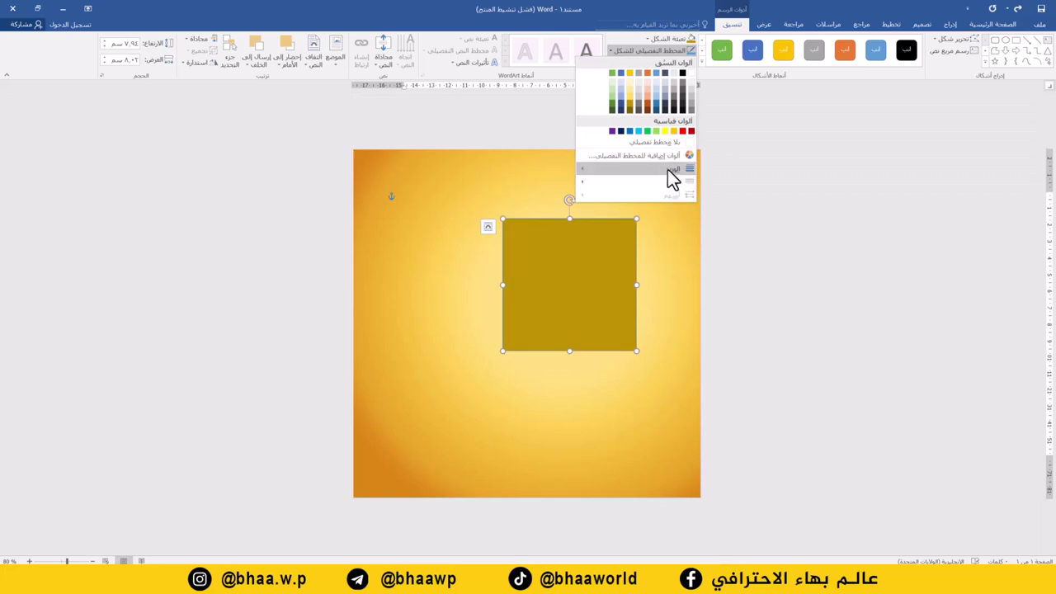
{"action": "left_click", "coordinate": [663, 141]}
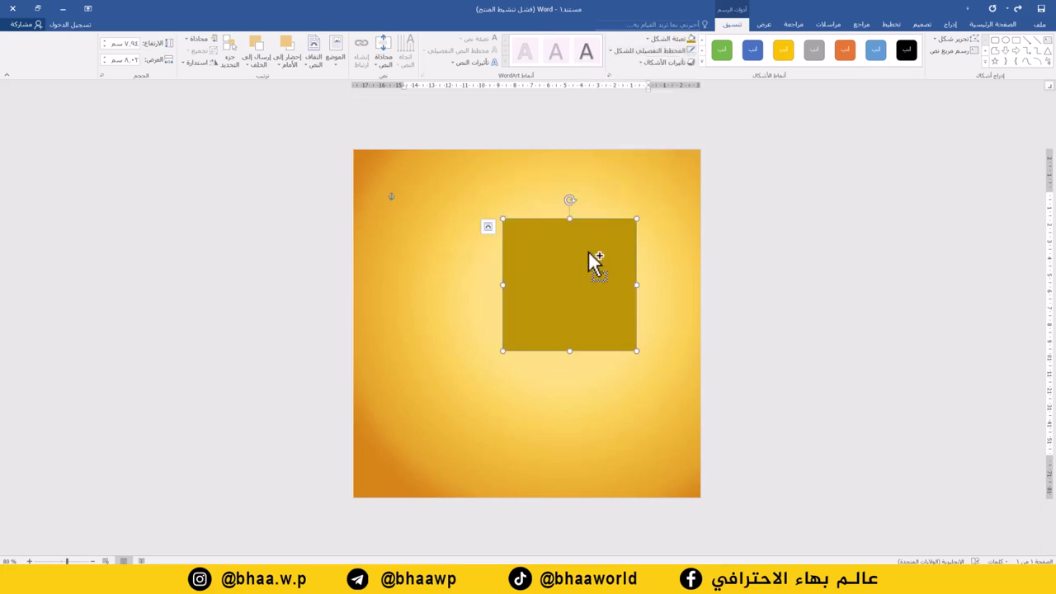
- Duplicate the square twice, recolour a copy light yellow and shrink the newest copy
{"action": "left_click_drag", "start_coordinate": [588, 251], "coordinate": [508, 288]}
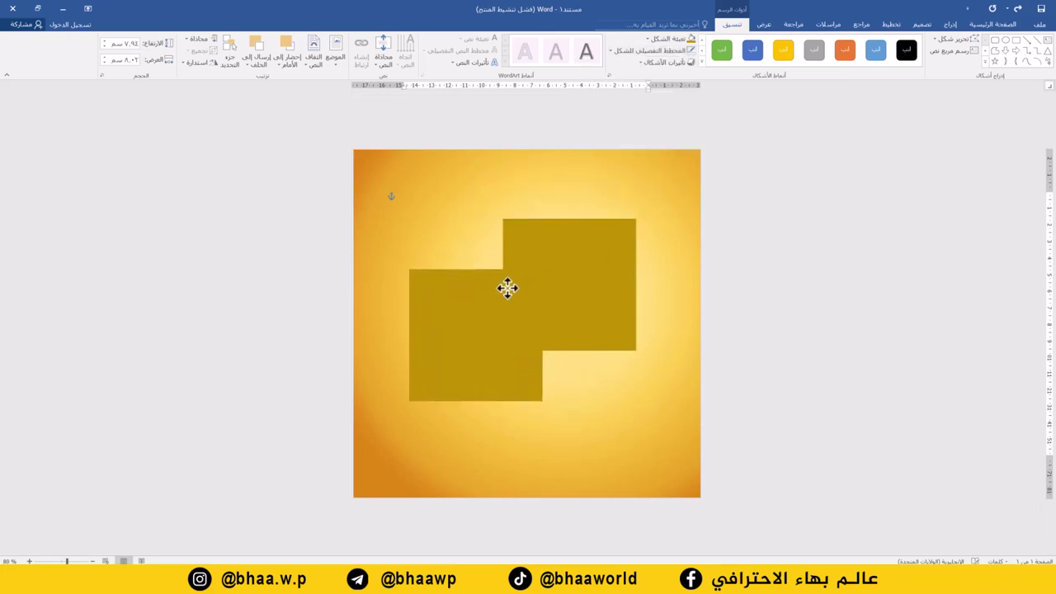
{"action": "left_click", "coordinate": [668, 42]}
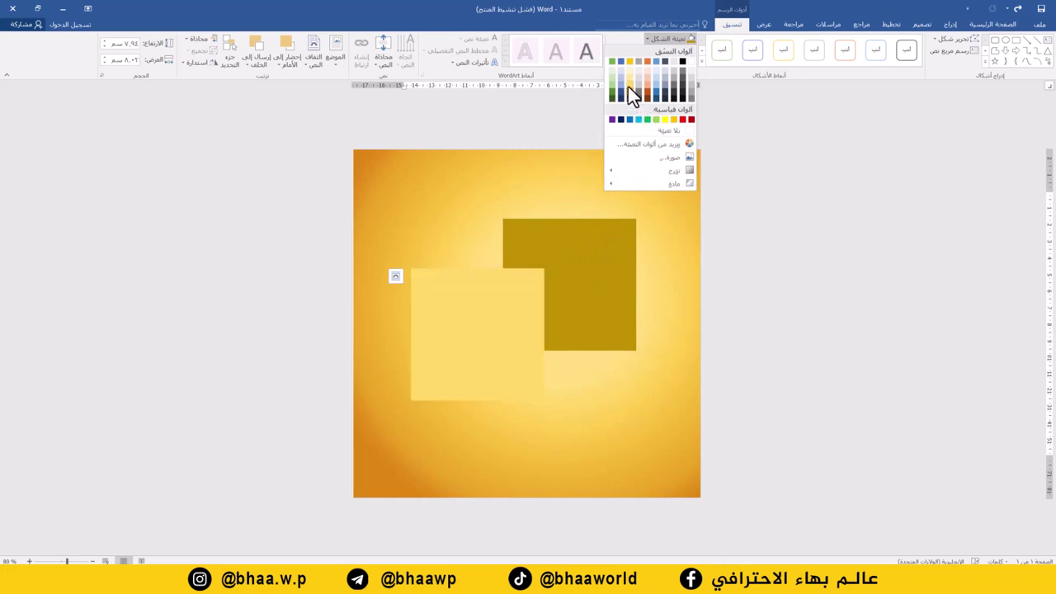
{"action": "left_click", "coordinate": [627, 85]}
{"action": "left_click_drag", "start_coordinate": [511, 301], "coordinate": [553, 325]}
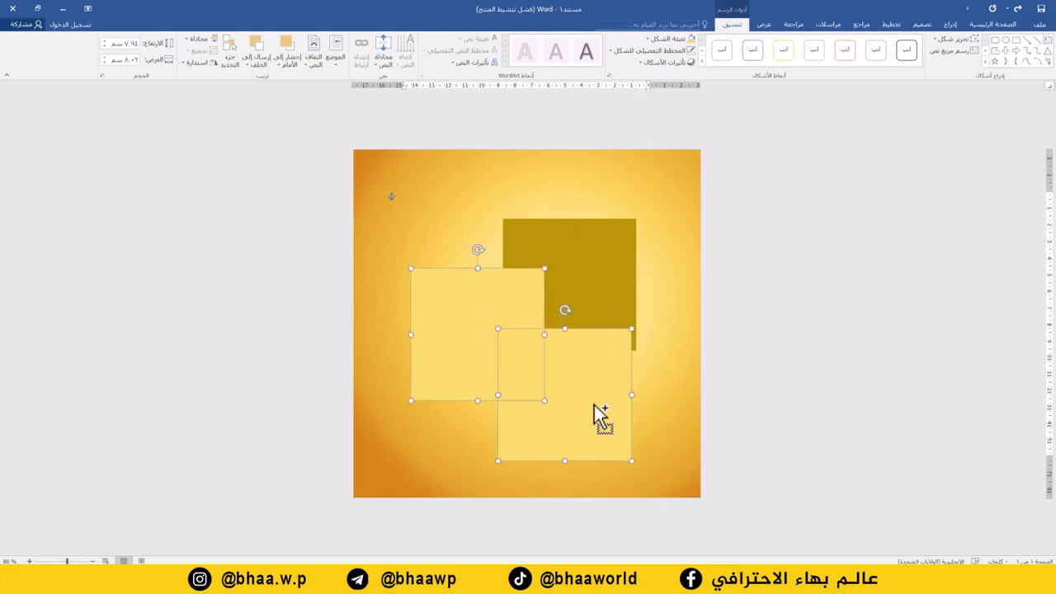
{"action": "left_click", "coordinate": [660, 426]}
{"action": "left_click", "coordinate": [610, 421]}
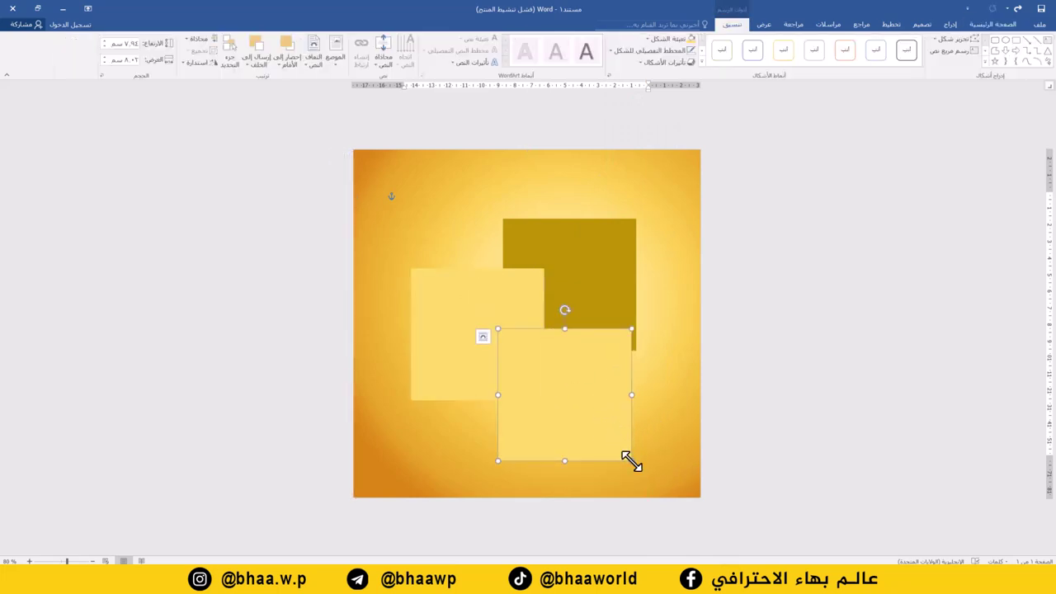
{"action": "left_click_drag", "start_coordinate": [631, 461], "coordinate": [593, 414]}
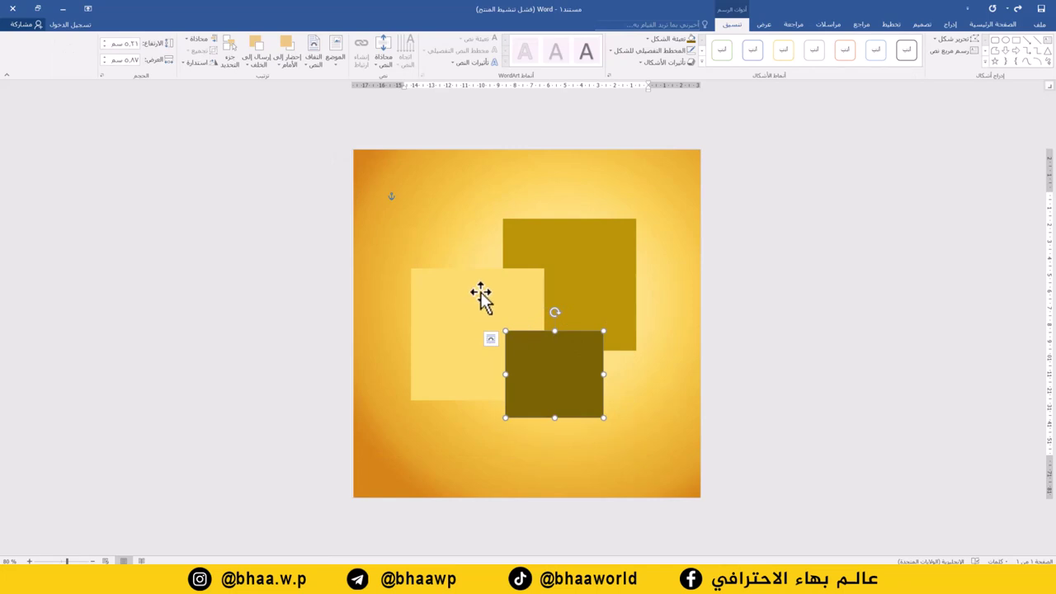
{"action": "left_click", "coordinate": [950, 24]}
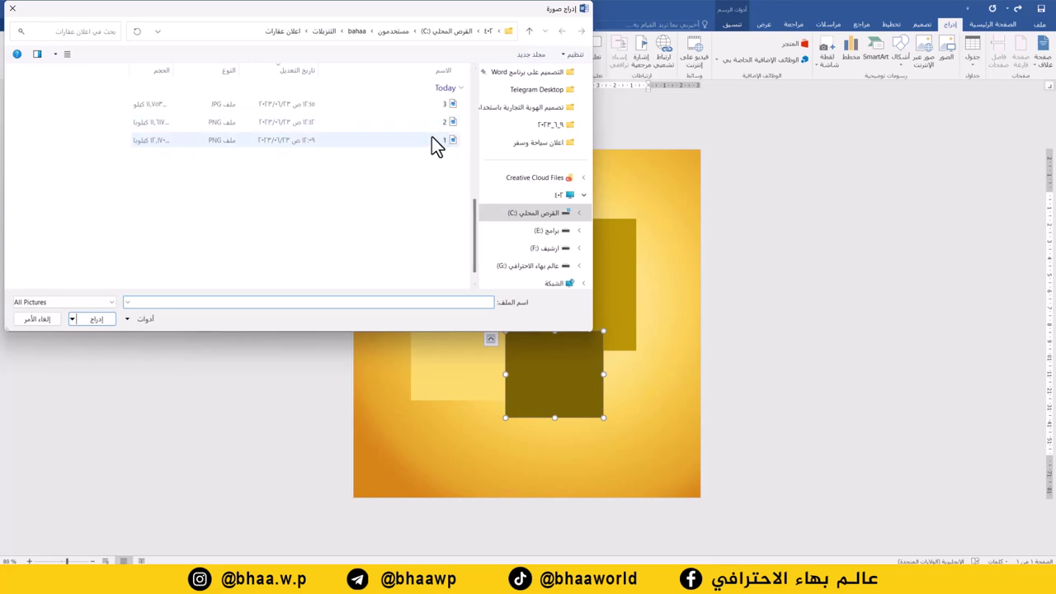
- Insert the house picture and set its wrapping to In Front of Text
{"action": "scroll", "coordinate": [431, 136], "scroll_direction": "up", "scroll_amount": 3}
{"action": "double_click", "coordinate": [372, 112]}
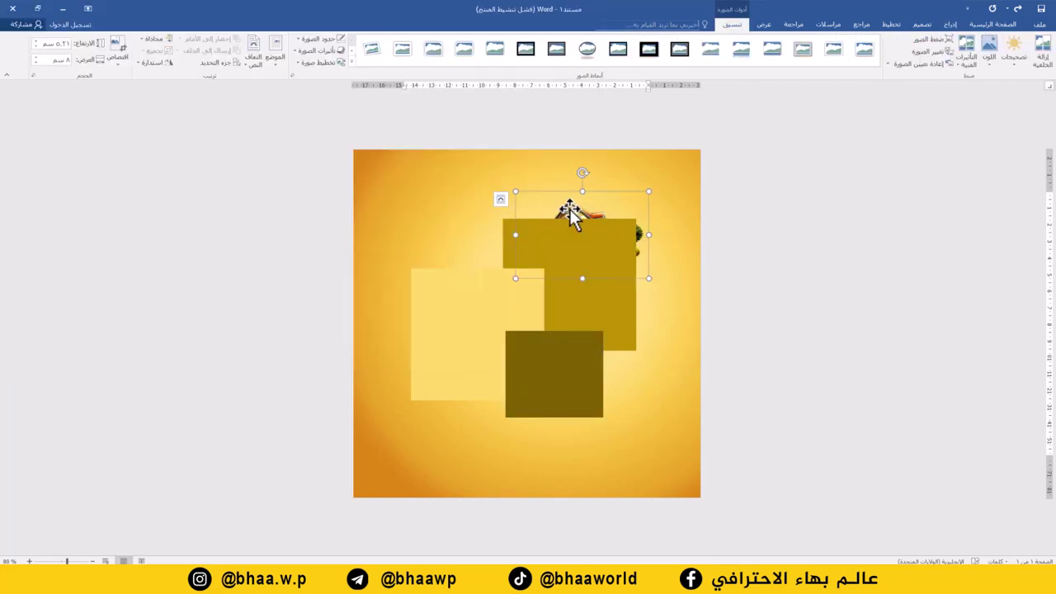
{"action": "right_click", "coordinate": [569, 209]}
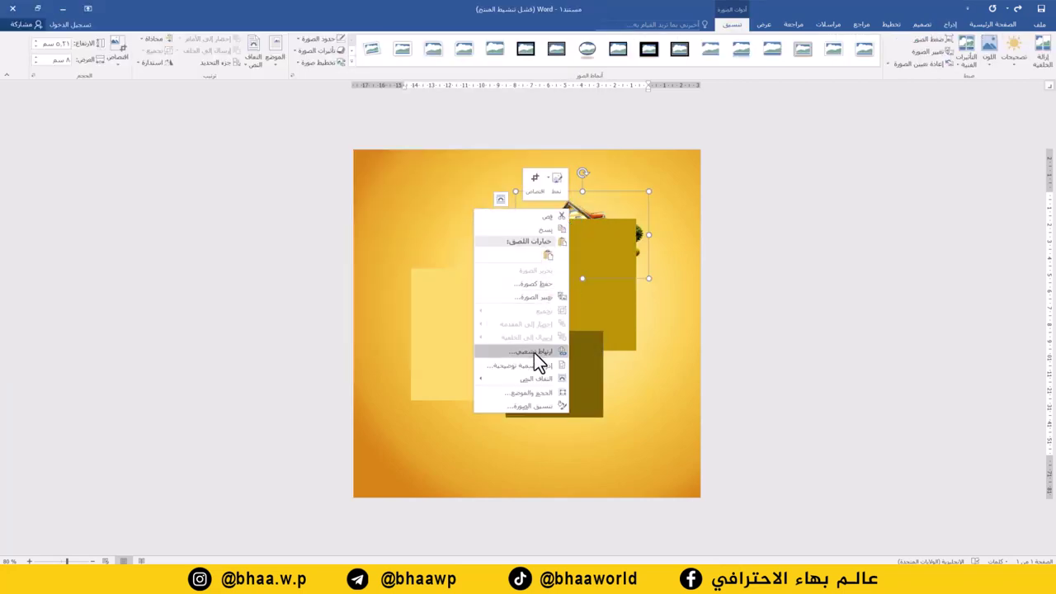
{"action": "mouse_move", "coordinate": [531, 377]}
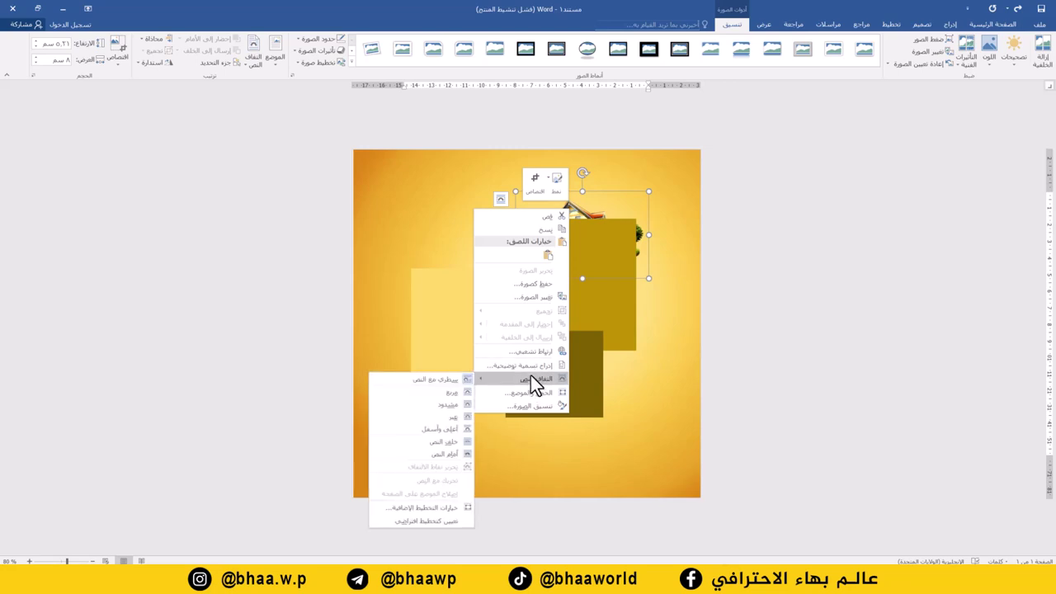
{"action": "left_click", "coordinate": [445, 454]}
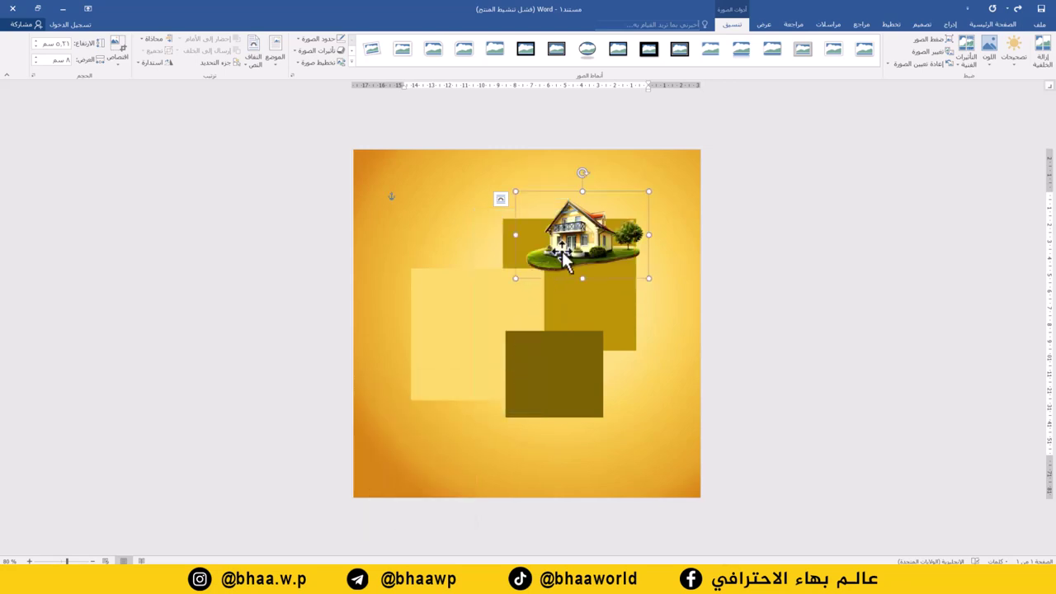
- Enlarge the house picture and position it over the lower squares
{"action": "left_click_drag", "start_coordinate": [475, 317], "coordinate": [405, 388]}
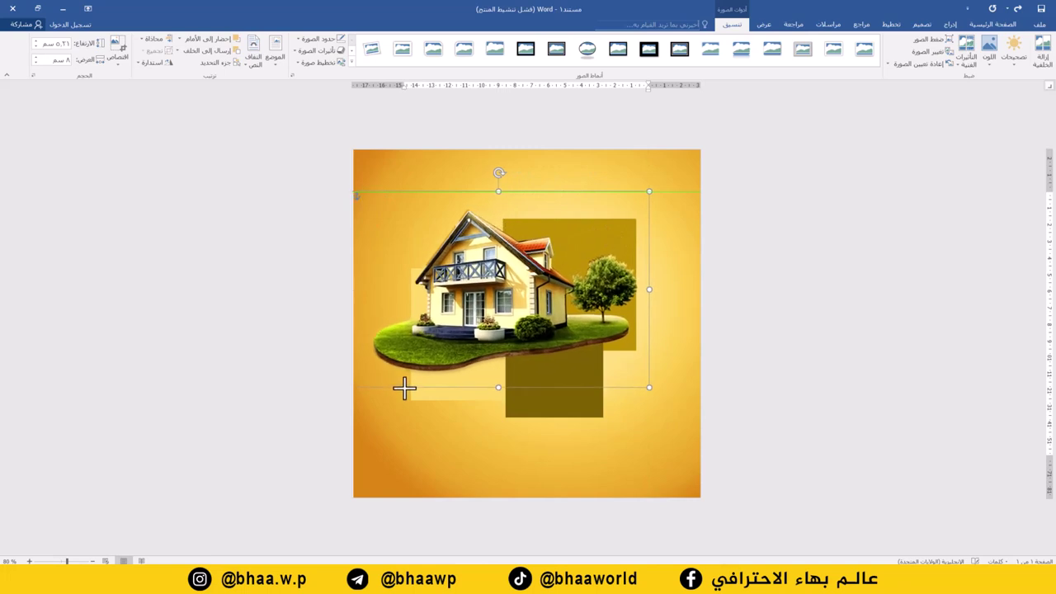
{"action": "left_click_drag", "start_coordinate": [440, 349], "coordinate": [478, 415]}
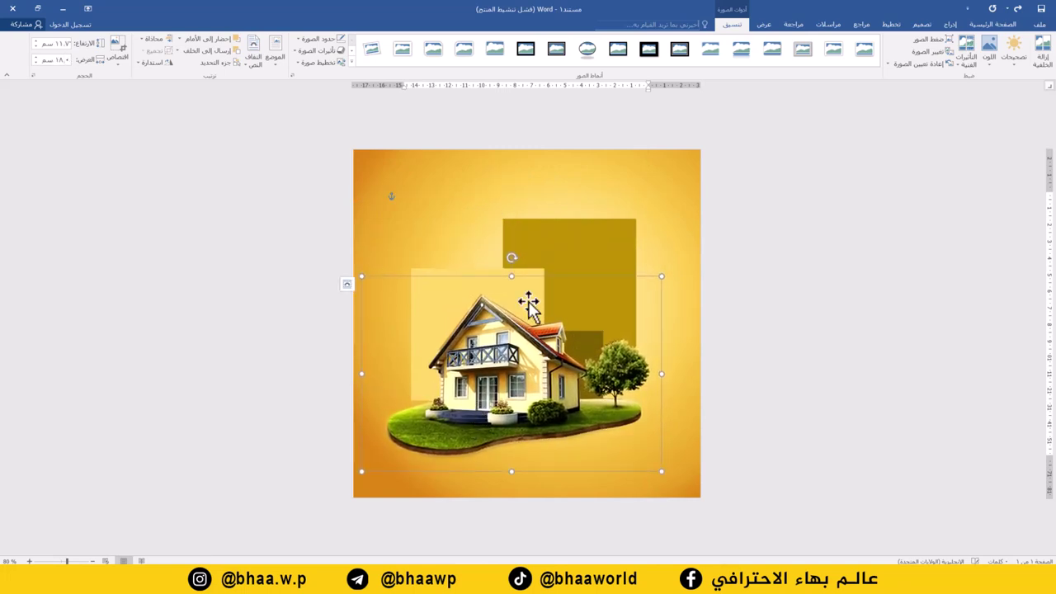
{"action": "left_click_drag", "start_coordinate": [482, 370], "coordinate": [484, 362]}
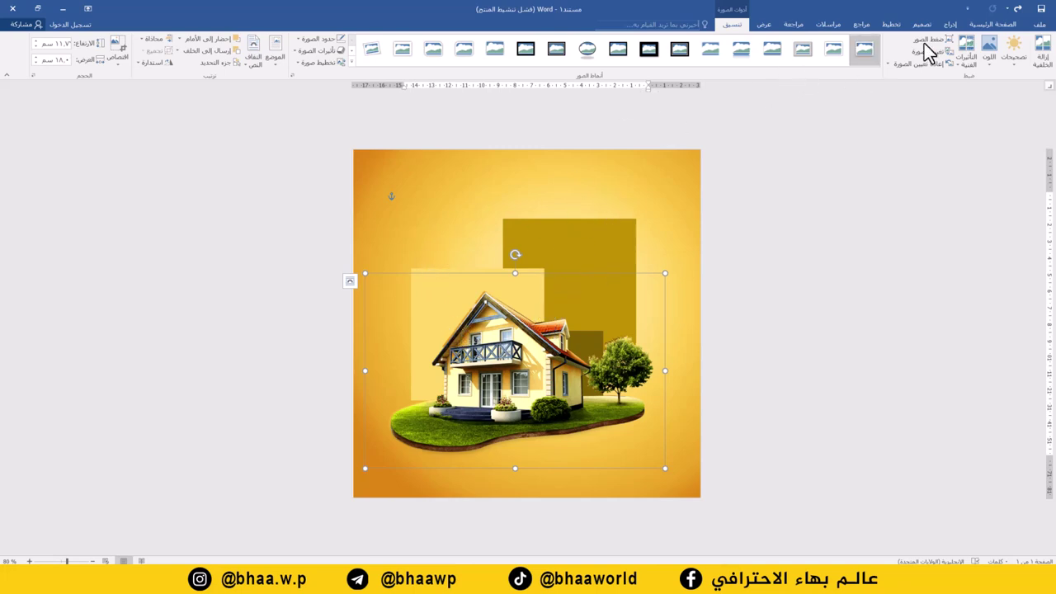
{"action": "left_click", "coordinate": [951, 24]}
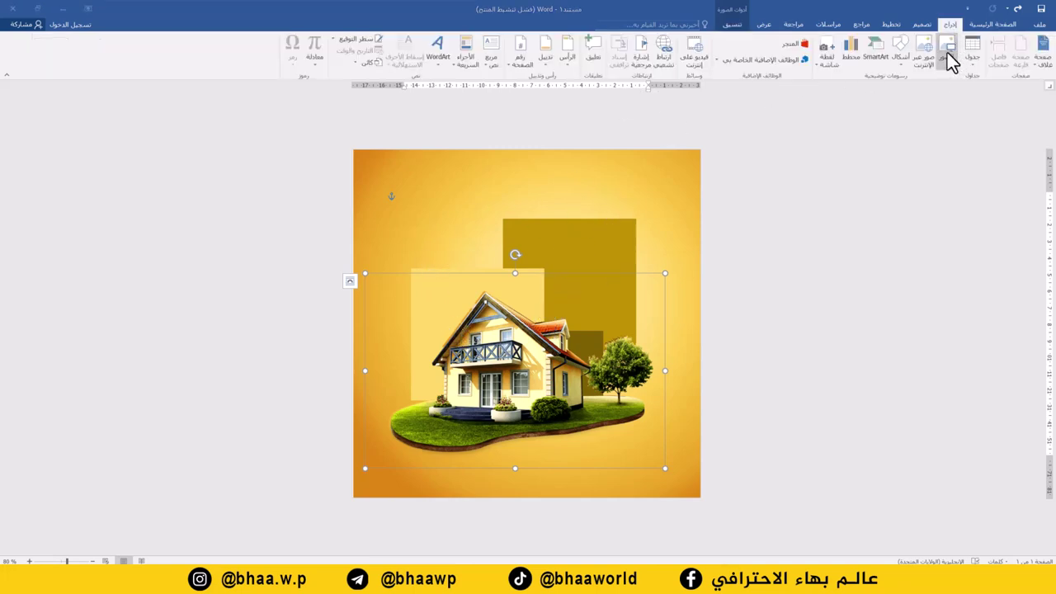
- Insert the cloud picture Behind Text, enlarge it and place it just above the house
{"action": "left_click", "coordinate": [948, 56]}
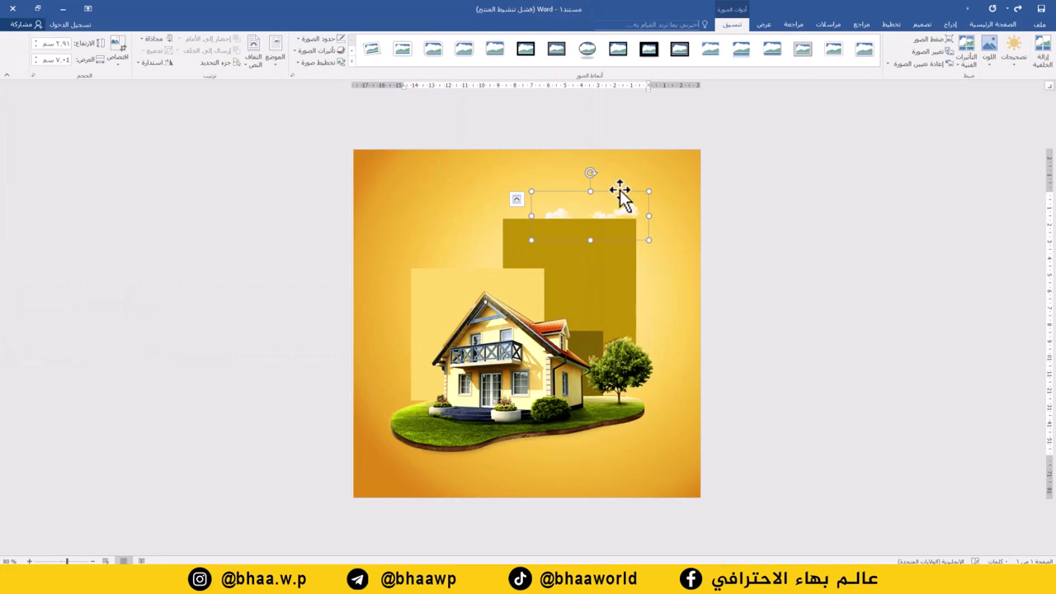
{"action": "right_click", "coordinate": [619, 190]}
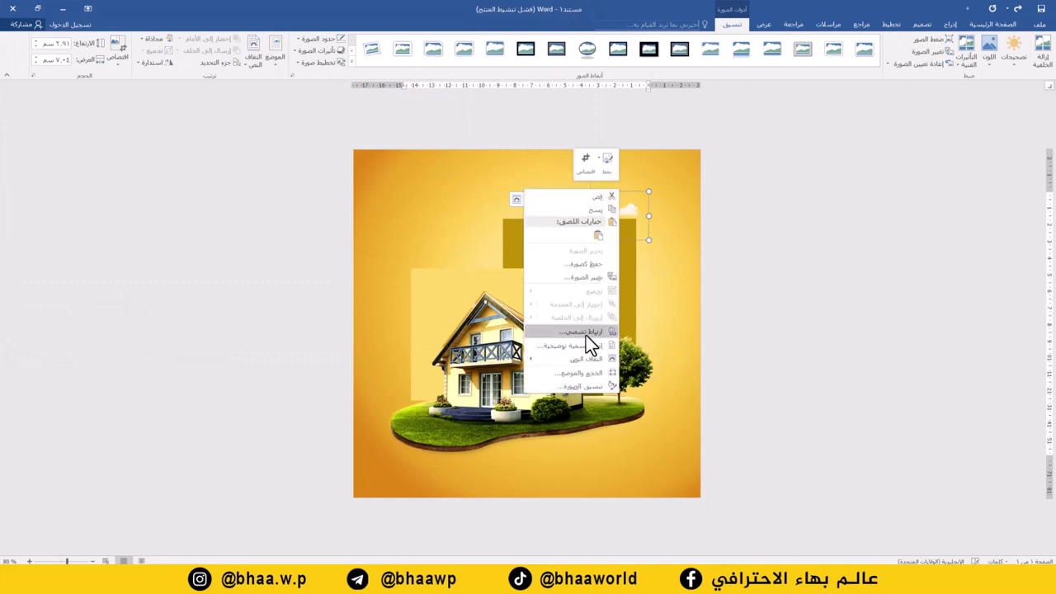
{"action": "mouse_move", "coordinate": [582, 357]}
{"action": "left_click", "coordinate": [493, 425]}
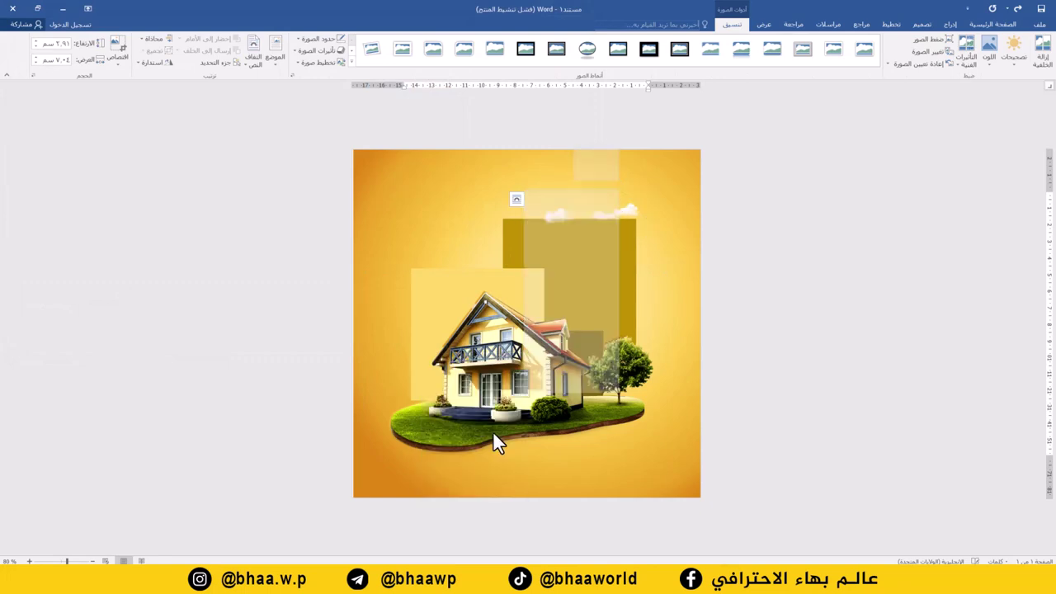
{"action": "left_click_drag", "start_coordinate": [531, 240], "coordinate": [388, 298]}
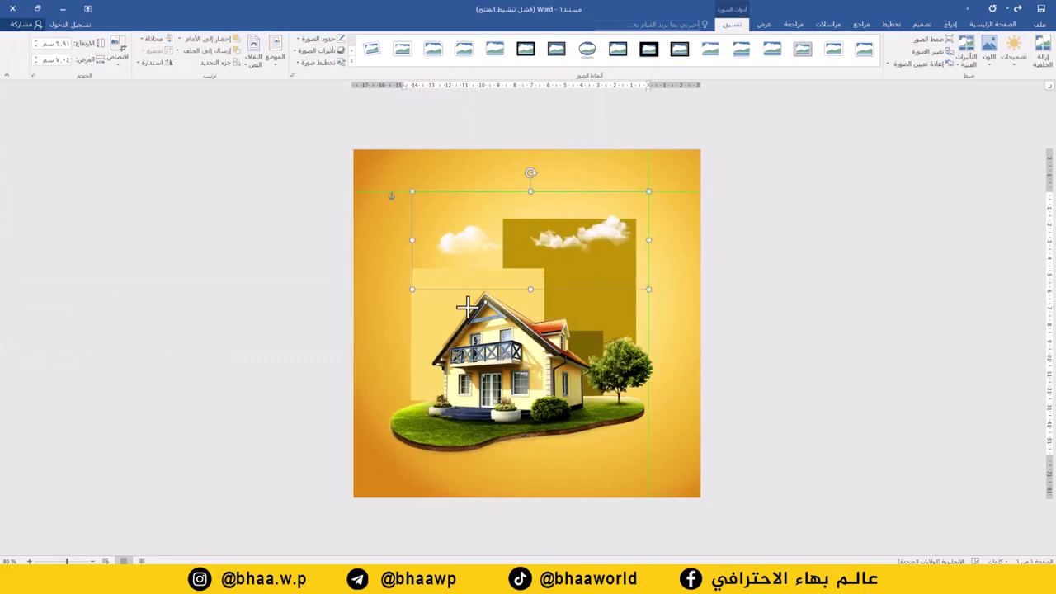
{"action": "left_click_drag", "start_coordinate": [475, 238], "coordinate": [460, 295]}
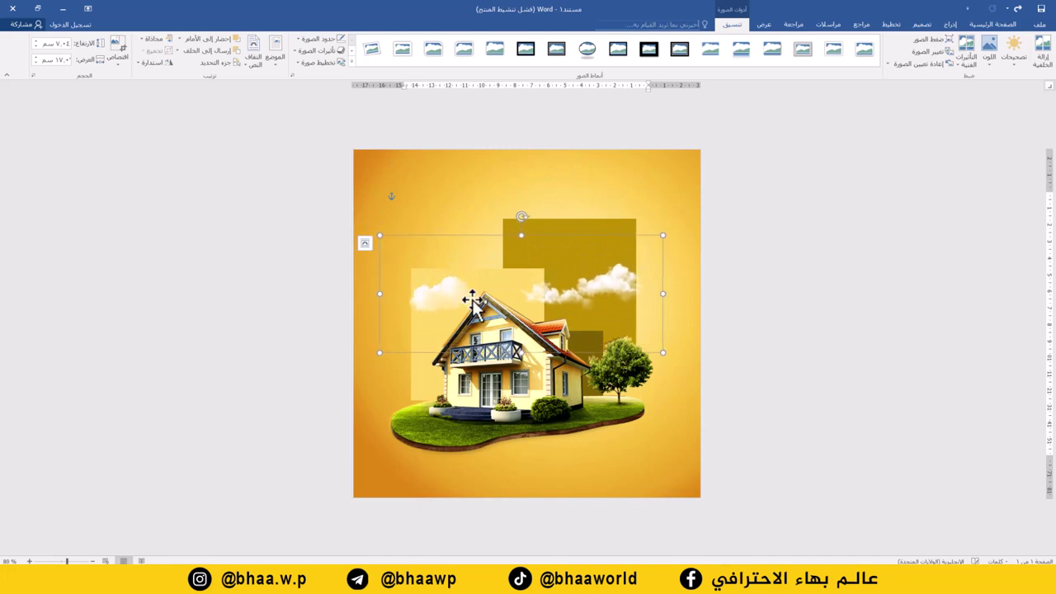
- Choose Draw Text Box from the Insert text box options
{"action": "left_click", "coordinate": [953, 25]}
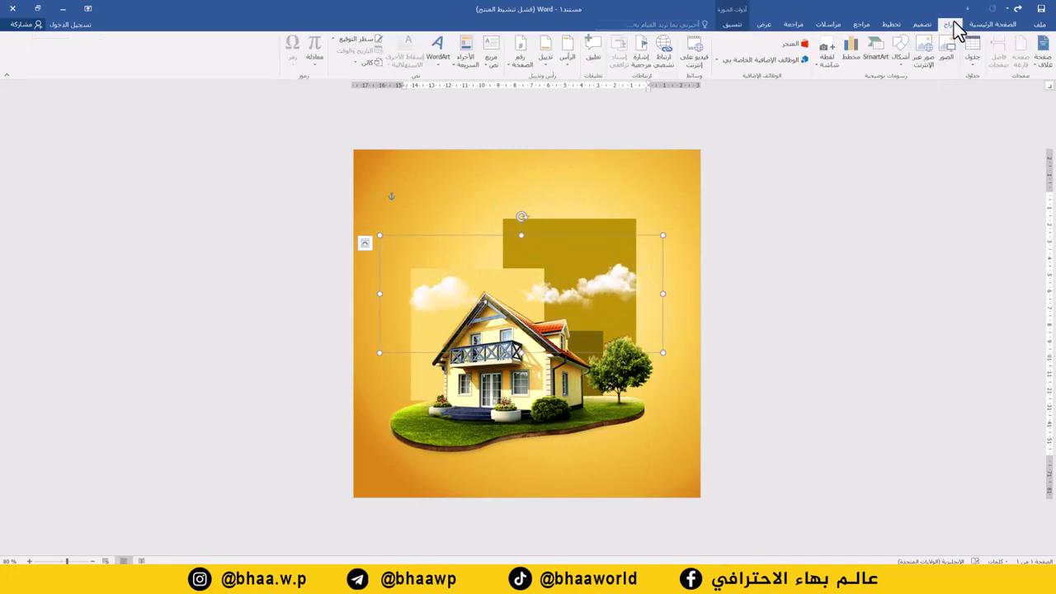
{"action": "left_click", "coordinate": [492, 62]}
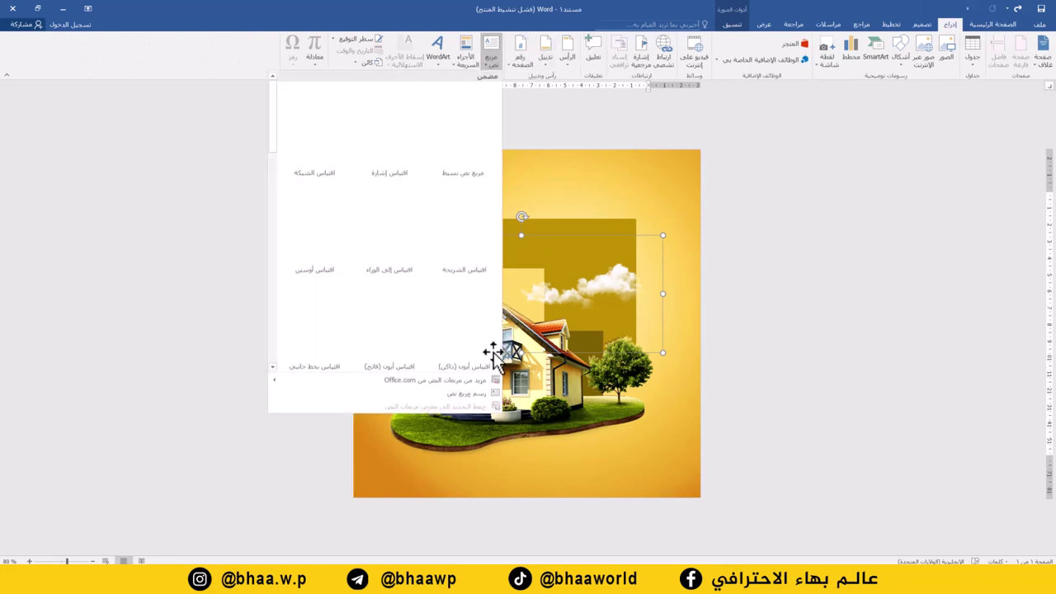
{"action": "left_click", "coordinate": [467, 401]}
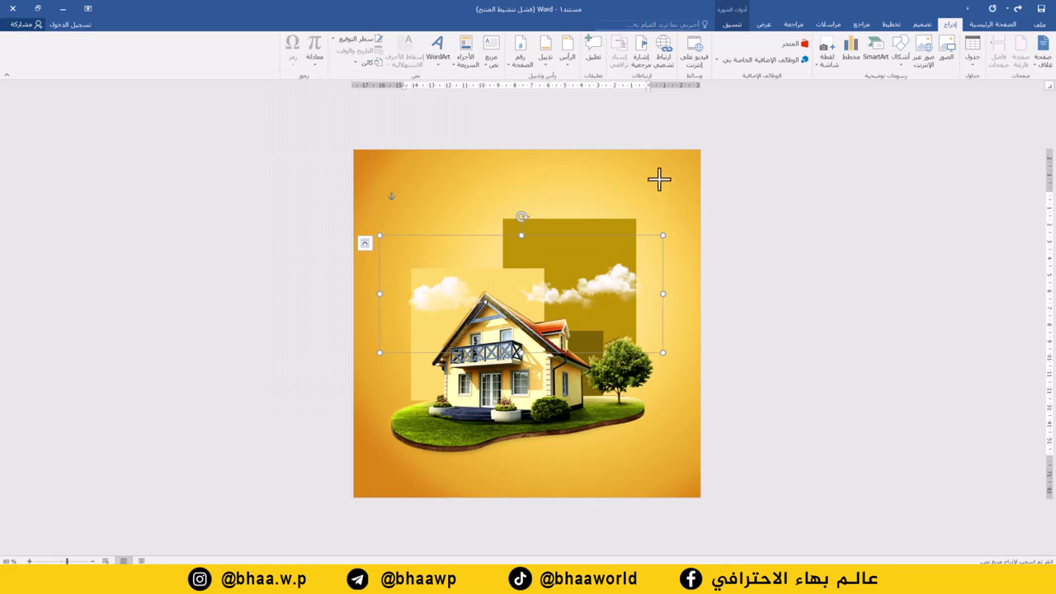
- Draw a top text box with title 'مكتب عقارات اللؤلؤة' in GE East, about 48 pt
{"action": "left_click_drag", "start_coordinate": [659, 178], "coordinate": [384, 236]}
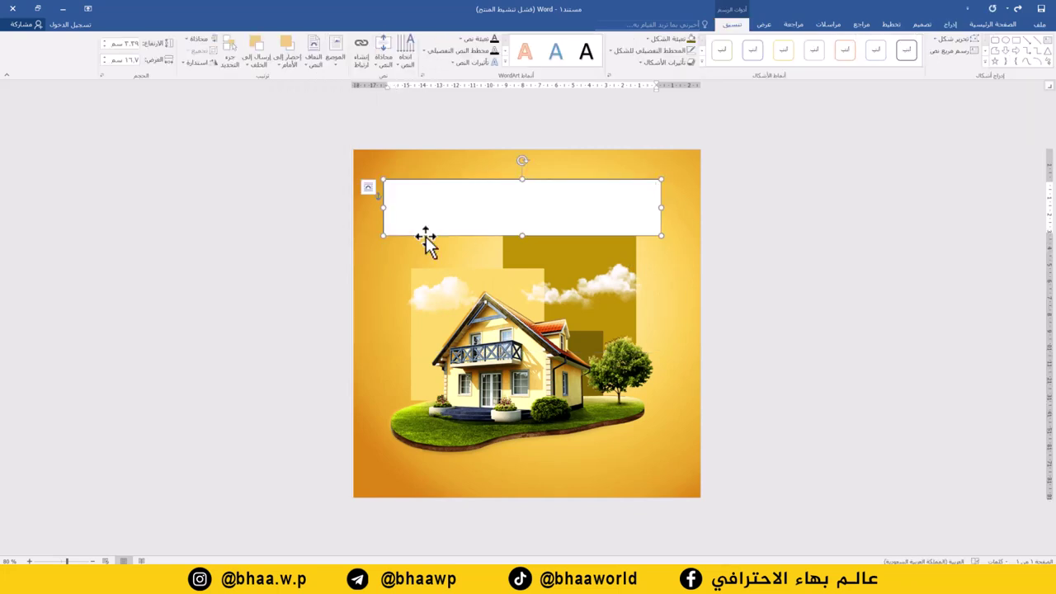
{"action": "type", "text": "مكتب عقارات"}
{"action": "key", "text": "ctrl+a"}
{"action": "left_click", "coordinate": [981, 24]}
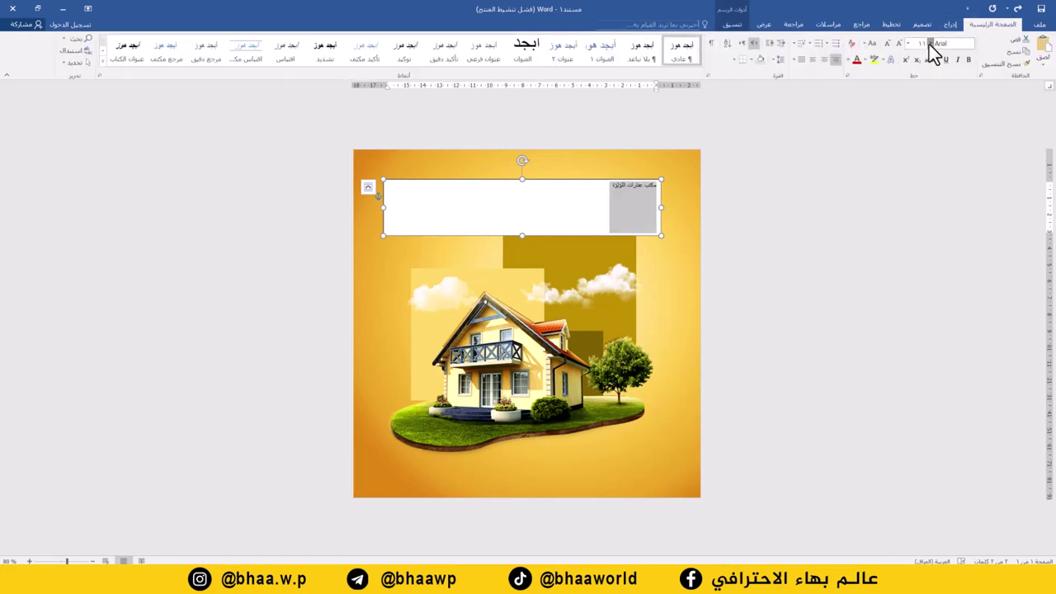
{"action": "left_click", "coordinate": [929, 45]}
{"action": "left_click", "coordinate": [862, 135]}
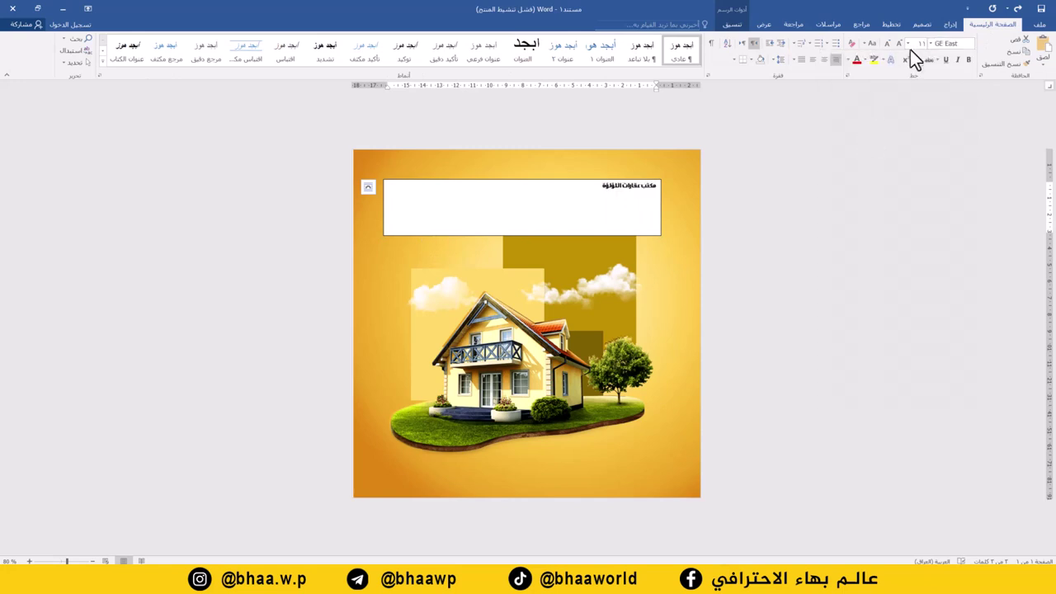
{"action": "left_click", "coordinate": [899, 45]}
{"action": "left_click", "coordinate": [898, 46]}
{"action": "left_click", "coordinate": [898, 46]}
{"action": "left_click", "coordinate": [899, 46]}
{"action": "left_click", "coordinate": [899, 46]}
{"action": "left_click", "coordinate": [899, 45]}
{"action": "left_click", "coordinate": [899, 46]}
{"action": "left_click", "coordinate": [899, 46]}
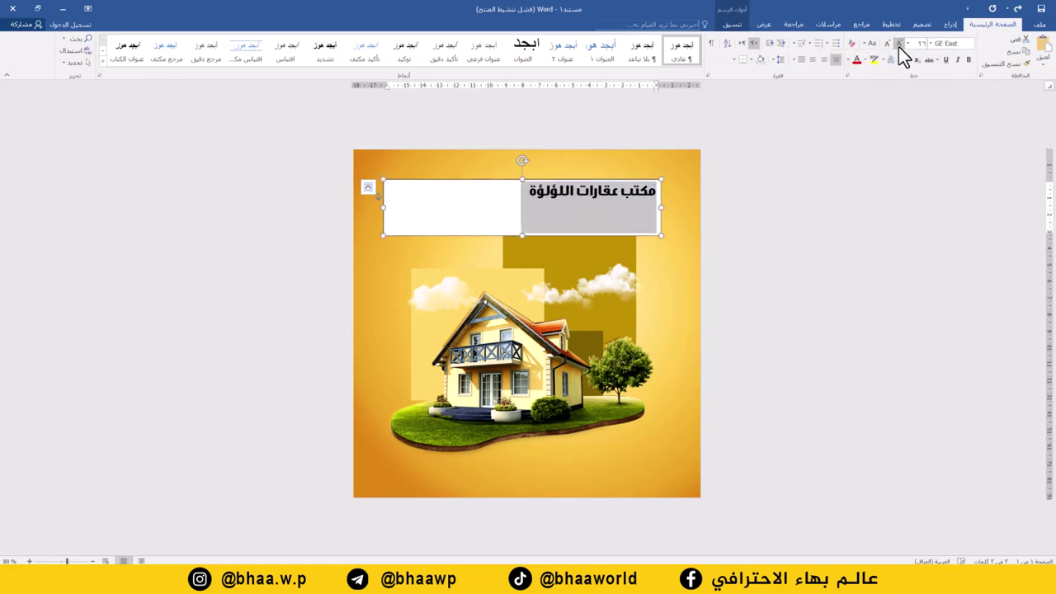
{"action": "left_click", "coordinate": [898, 46]}
{"action": "left_click", "coordinate": [898, 46]}
{"action": "left_click", "coordinate": [899, 47]}
{"action": "left_click", "coordinate": [898, 47]}
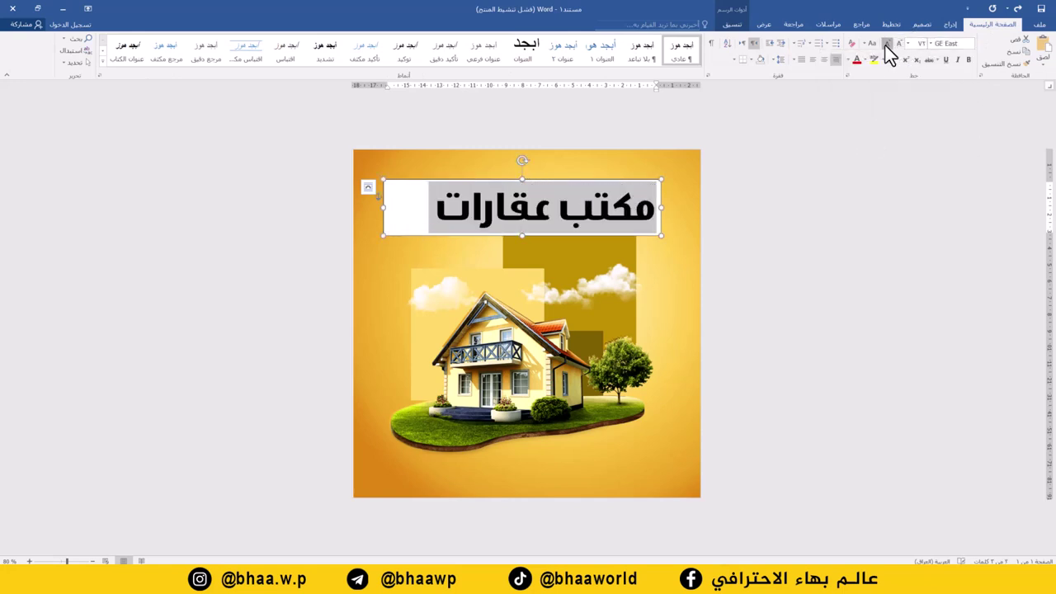
{"action": "left_click", "coordinate": [885, 45]}
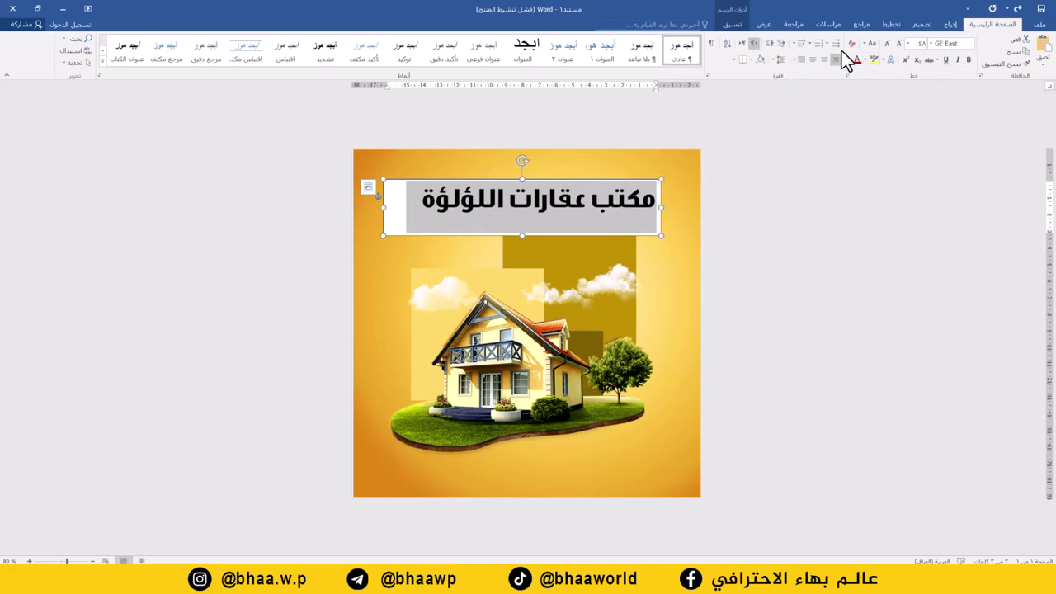
- Remove the title box's fill and outline, then nudge it slightly left
{"action": "left_click", "coordinate": [731, 24]}
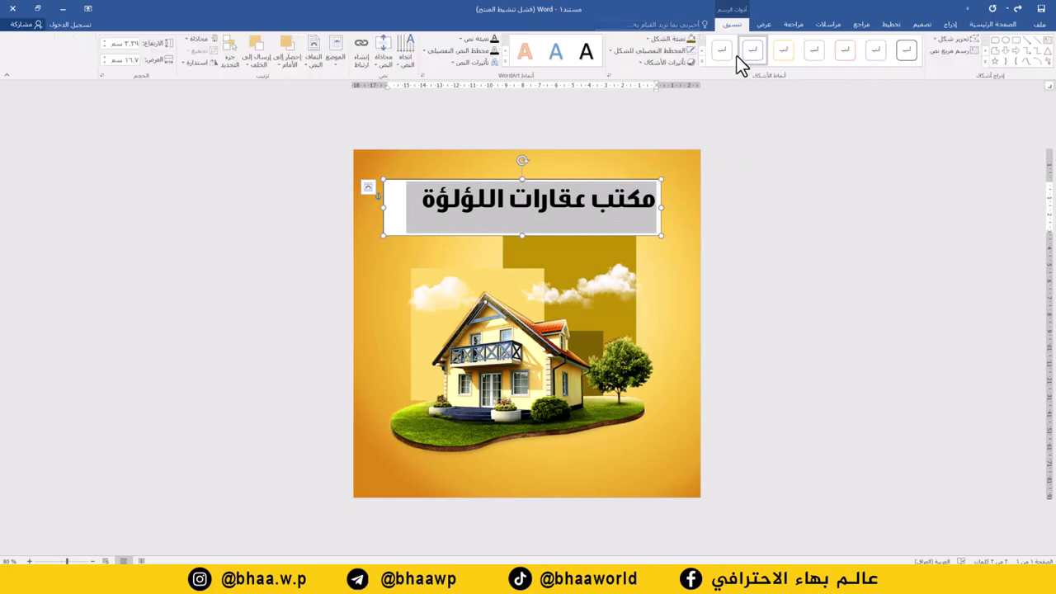
{"action": "left_click", "coordinate": [674, 39]}
{"action": "left_click", "coordinate": [665, 134]}
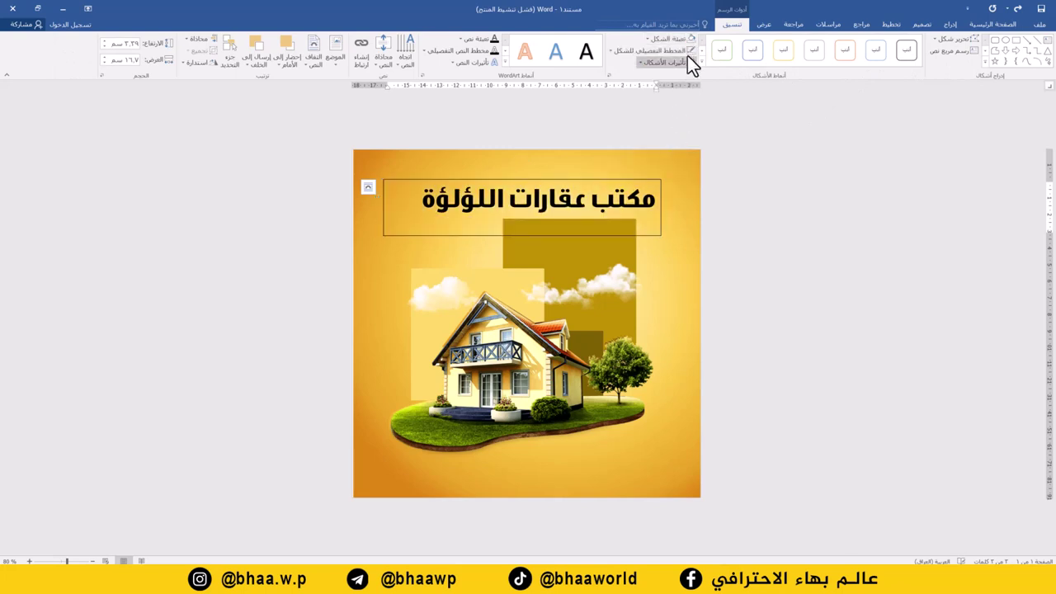
{"action": "left_click", "coordinate": [666, 53]}
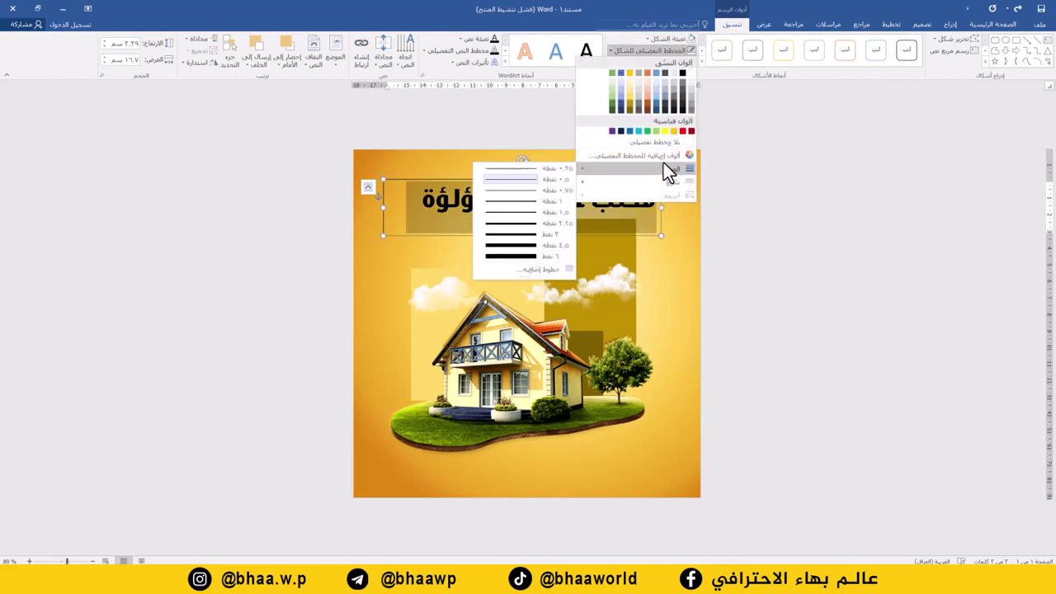
{"action": "left_click", "coordinate": [661, 143]}
{"action": "left_click", "coordinate": [588, 198]}
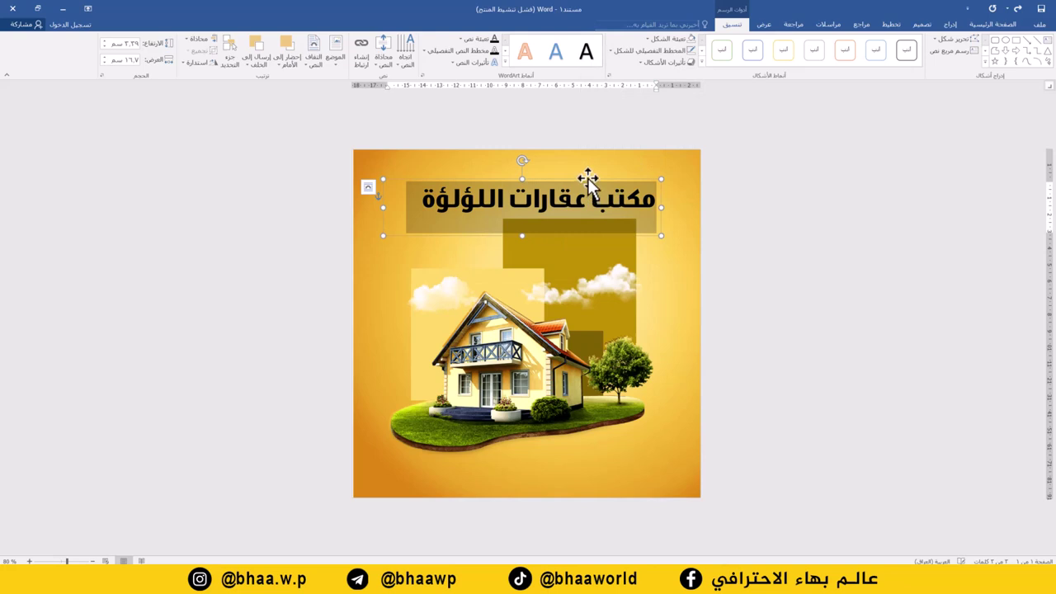
{"action": "left_click_drag", "start_coordinate": [588, 177], "coordinate": [577, 177]}
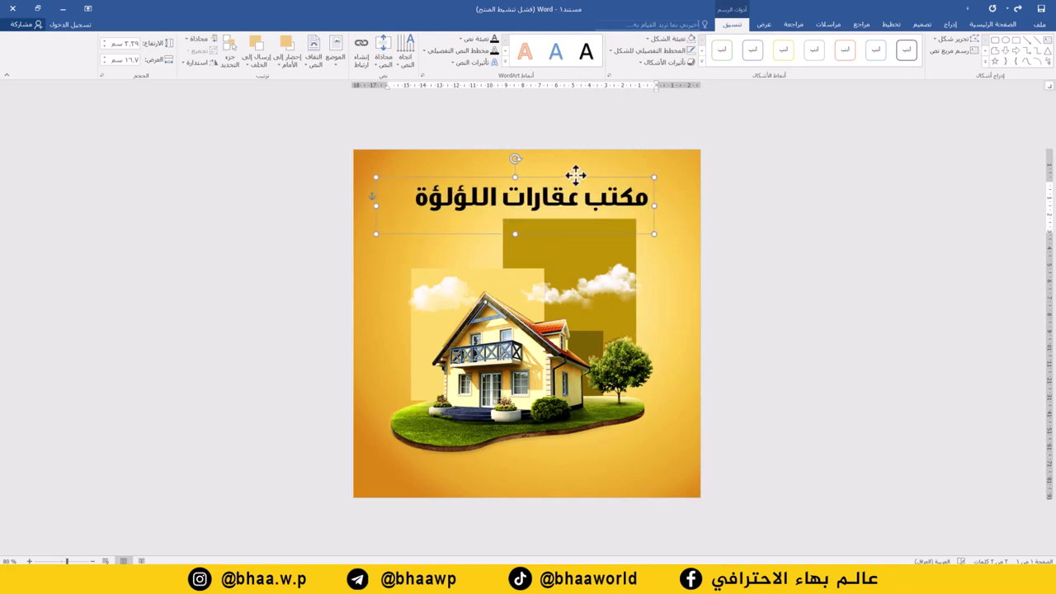
{"action": "left_click", "coordinate": [973, 27]}
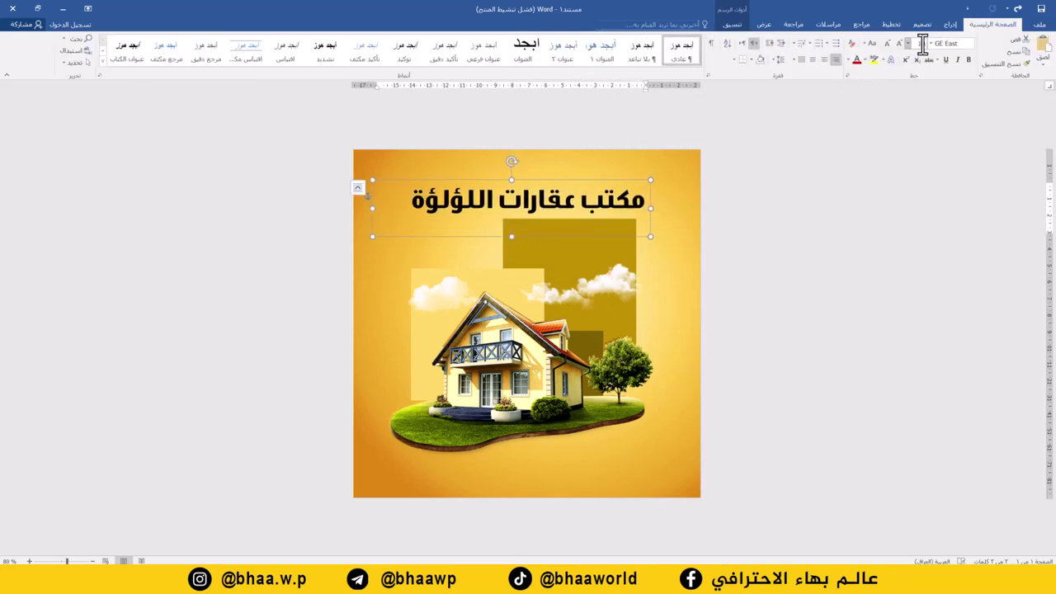
- Duplicate the title box below, type 'اسعارنا مناسبة' at size 36, and narrow the box
{"action": "key", "text": "ctrl+z"}
{"action": "key", "text": "ctrl+z"}
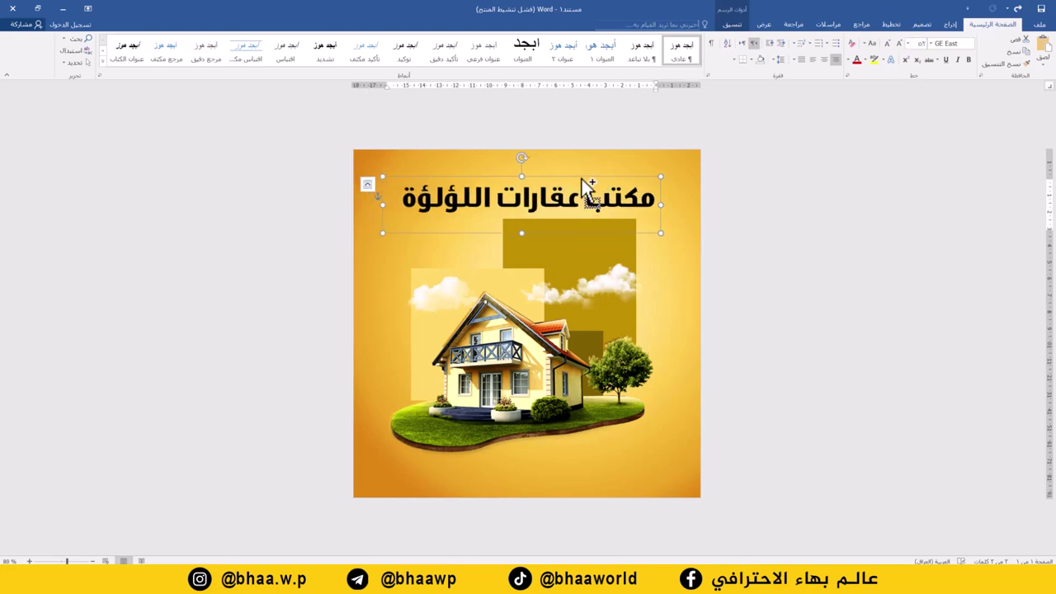
{"action": "left_click_drag", "start_coordinate": [585, 184], "coordinate": [575, 246]}
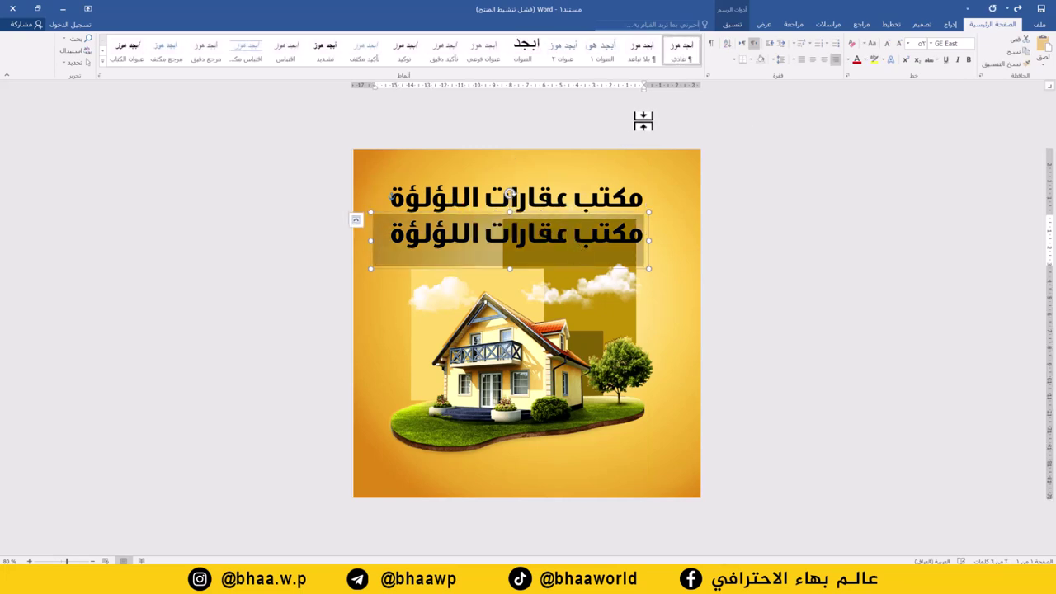
{"action": "type", "text": "اسعارنا مناسبة"}
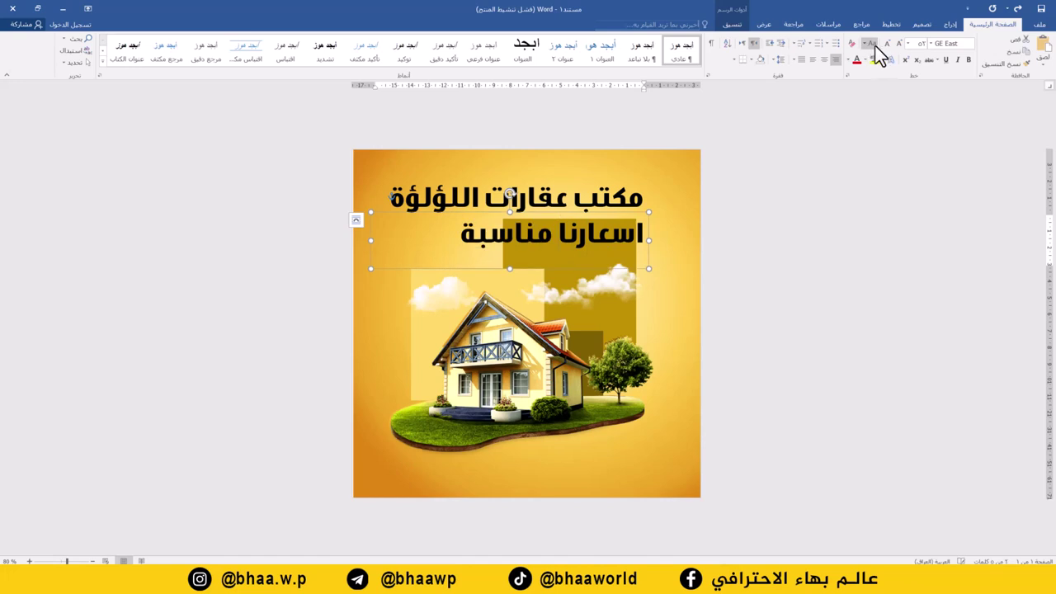
{"action": "left_click", "coordinate": [883, 43]}
{"action": "left_click", "coordinate": [883, 44]}
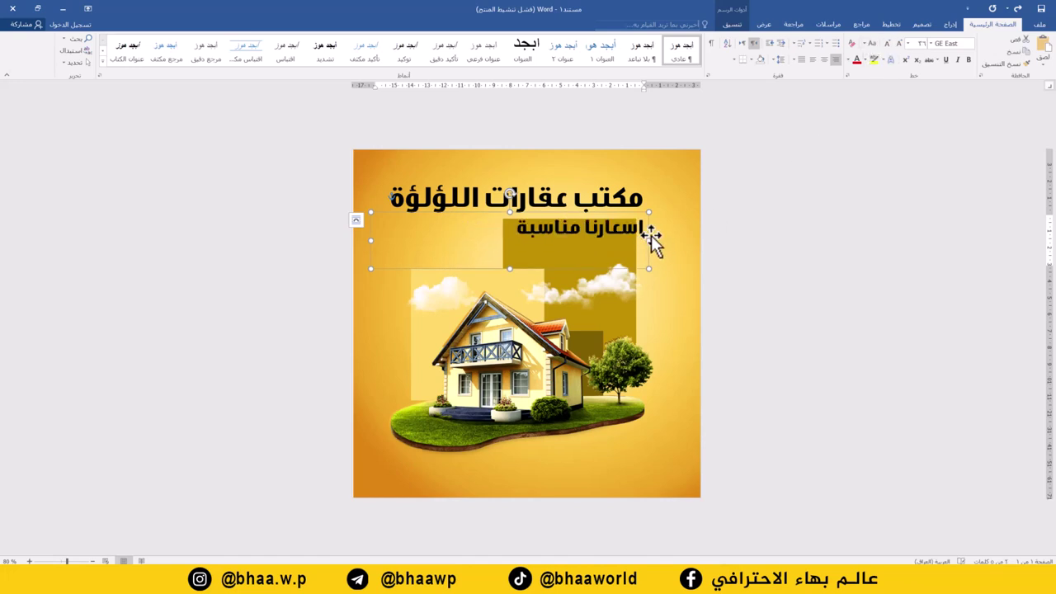
{"action": "left_click_drag", "start_coordinate": [647, 242], "coordinate": [528, 242]}
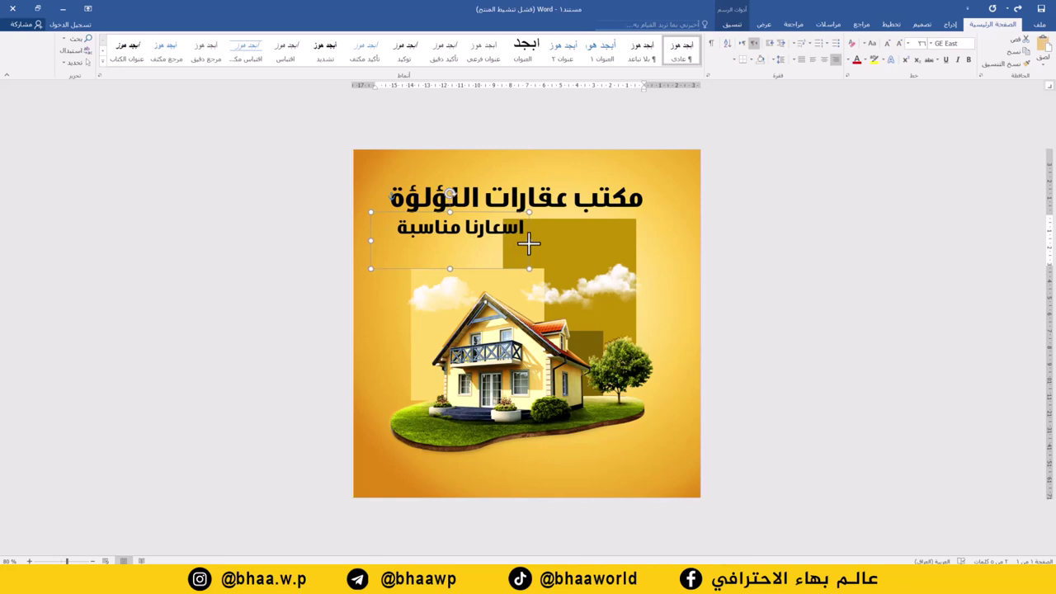
{"action": "left_click", "coordinate": [729, 25]}
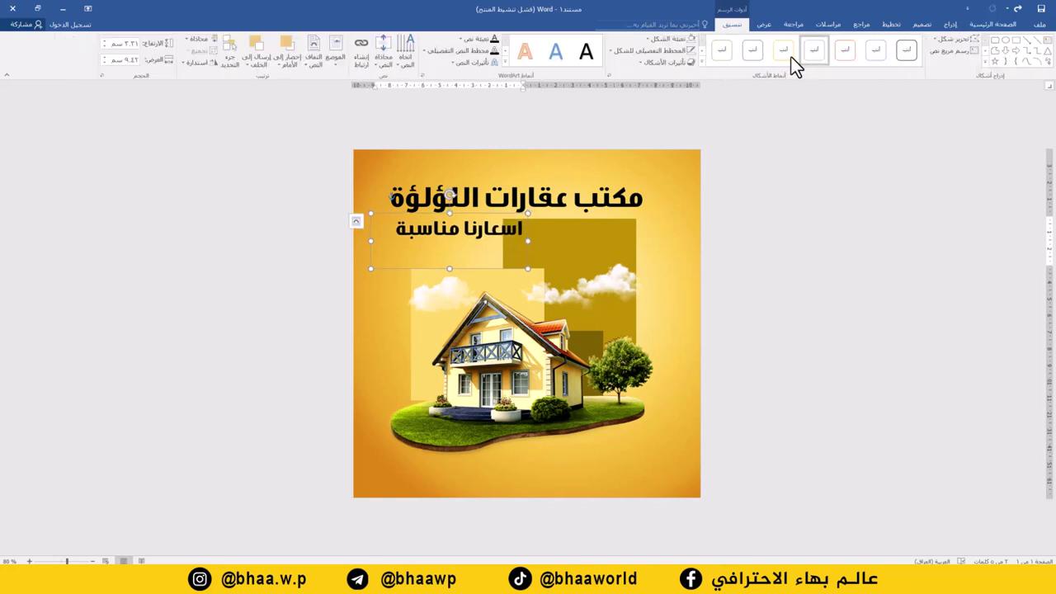
- Colour the slogan text dark brown using a custom fill colour
{"action": "left_click", "coordinate": [461, 39]}
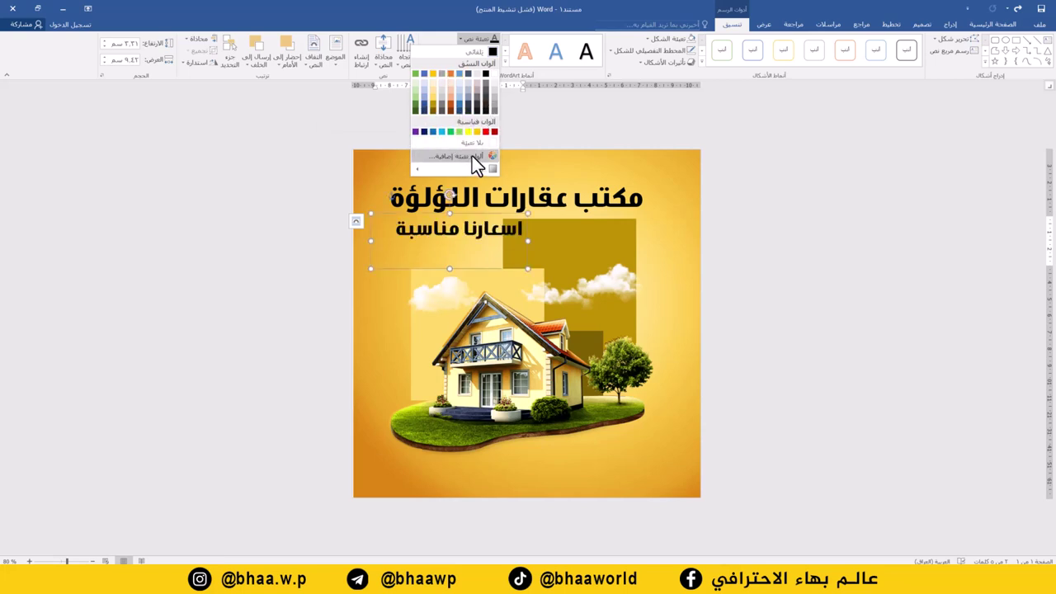
{"action": "left_click", "coordinate": [467, 156]}
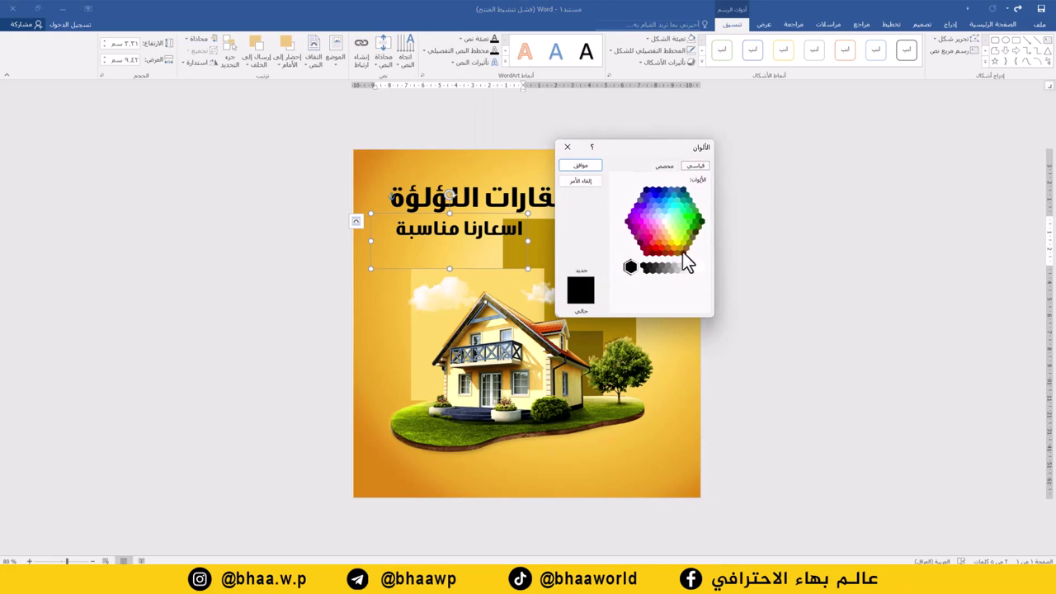
{"action": "left_click", "coordinate": [683, 251]}
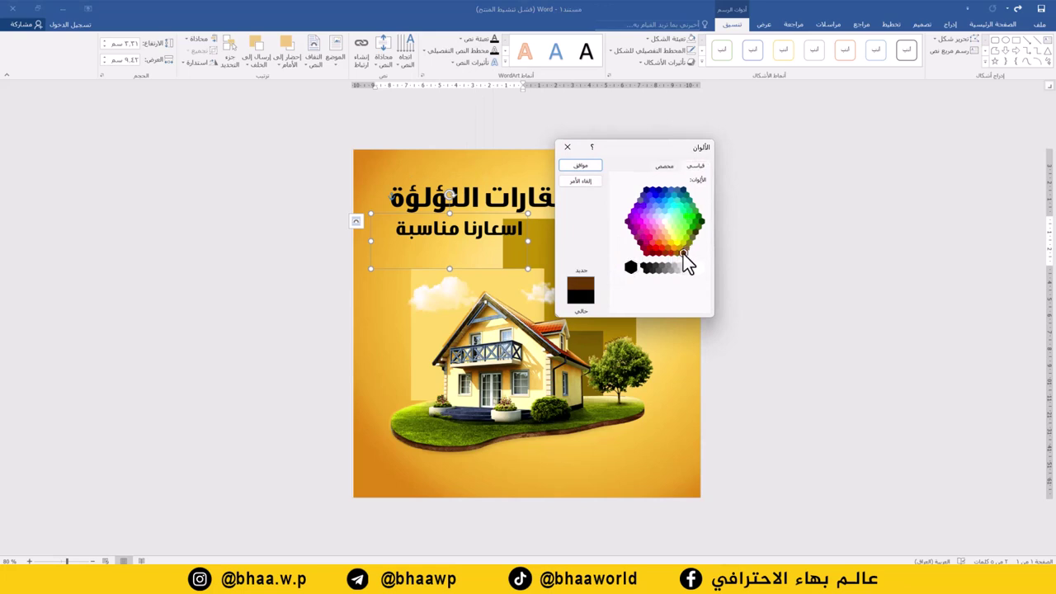
{"action": "left_click", "coordinate": [581, 167]}
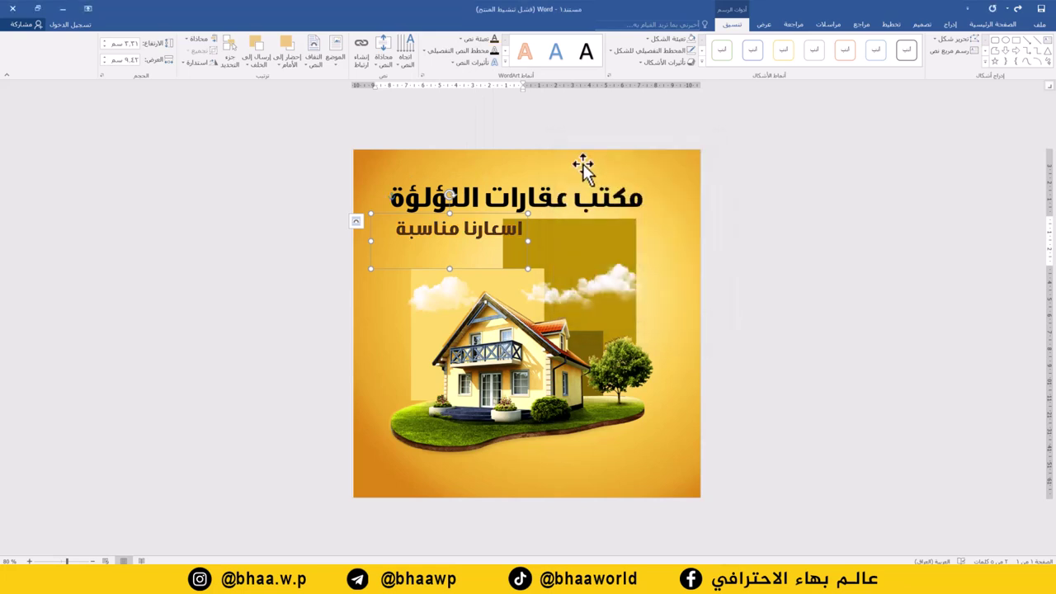
- Apply an outer shadow text effect to the slogan
{"action": "left_click", "coordinate": [472, 63]}
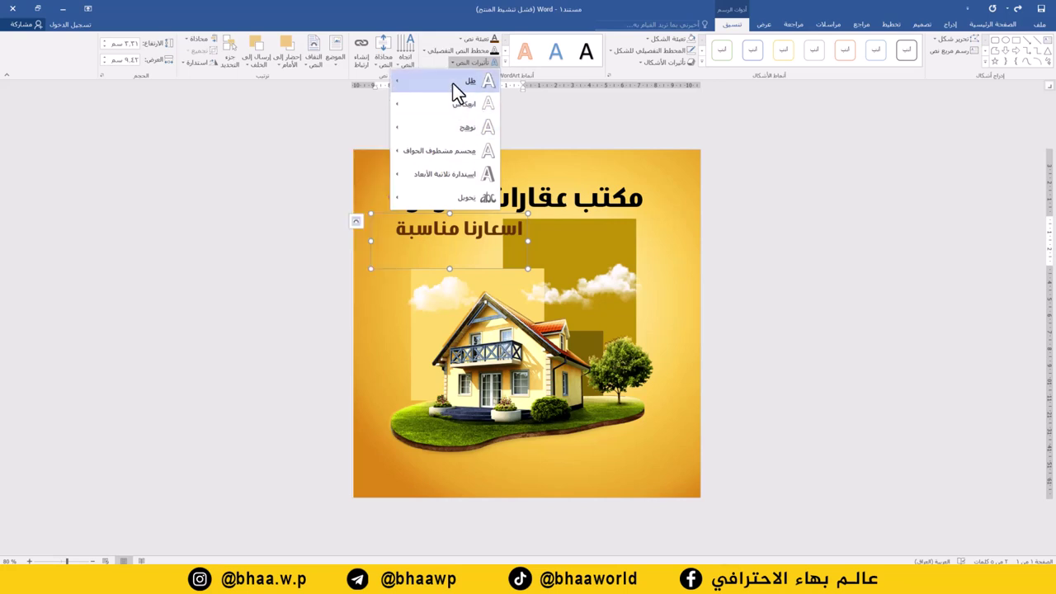
{"action": "mouse_move", "coordinate": [453, 83]}
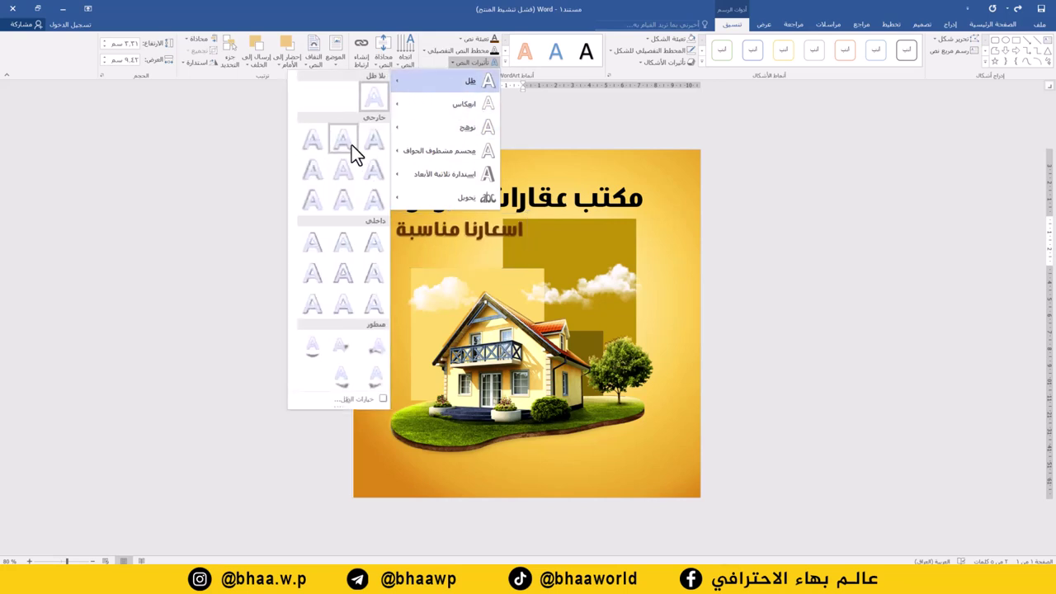
{"action": "left_click", "coordinate": [312, 146]}
{"action": "left_click", "coordinate": [500, 219]}
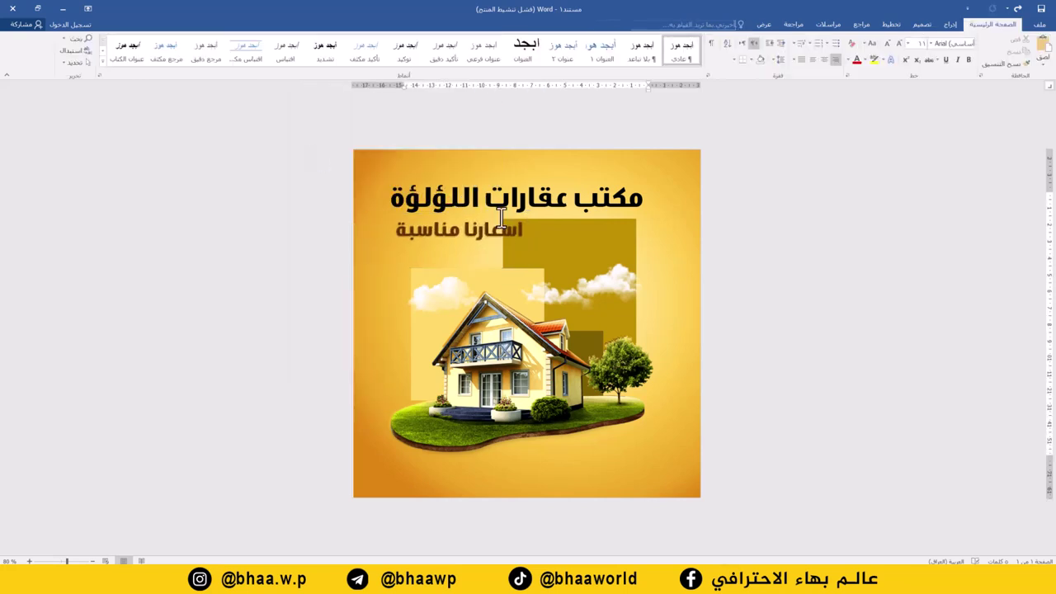
- Resize the brown slogan to 60 pt and widen its box to keep it on one line
{"action": "left_click", "coordinate": [499, 235]}
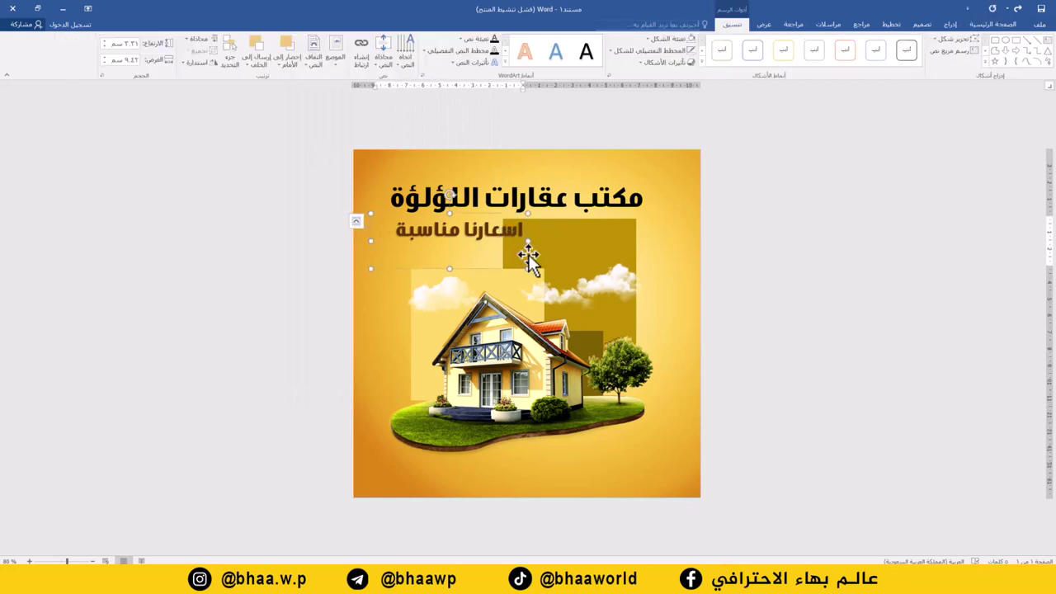
{"action": "left_click", "coordinate": [989, 25]}
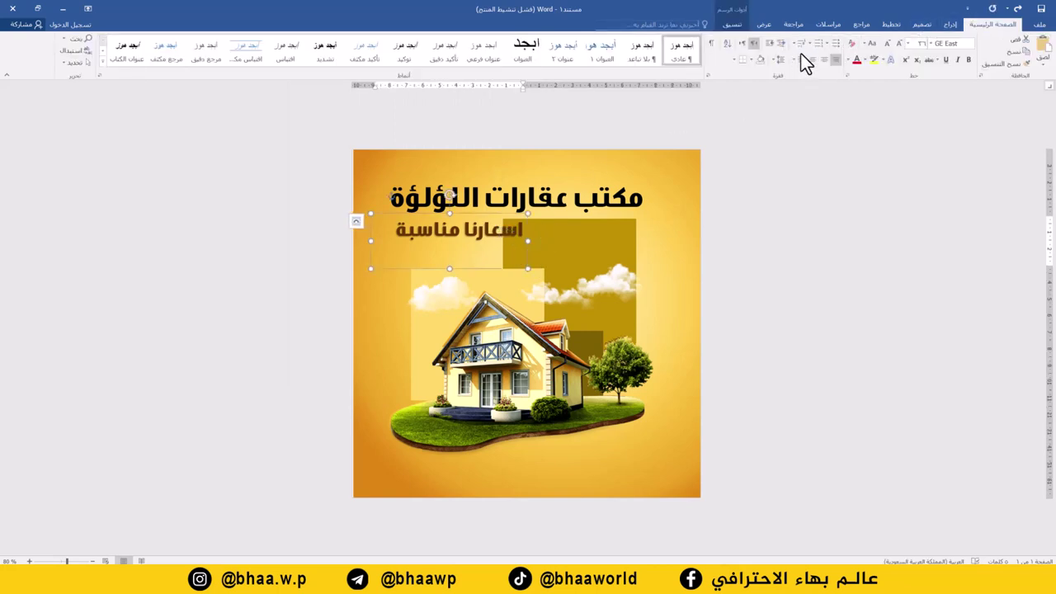
{"action": "left_click", "coordinate": [898, 41]}
{"action": "left_click", "coordinate": [898, 41]}
{"action": "left_click", "coordinate": [898, 42]}
{"action": "left_click", "coordinate": [898, 41]}
{"action": "left_click", "coordinate": [898, 41]}
{"action": "left_click", "coordinate": [898, 41]}
{"action": "left_click", "coordinate": [898, 41]}
{"action": "left_click", "coordinate": [898, 41]}
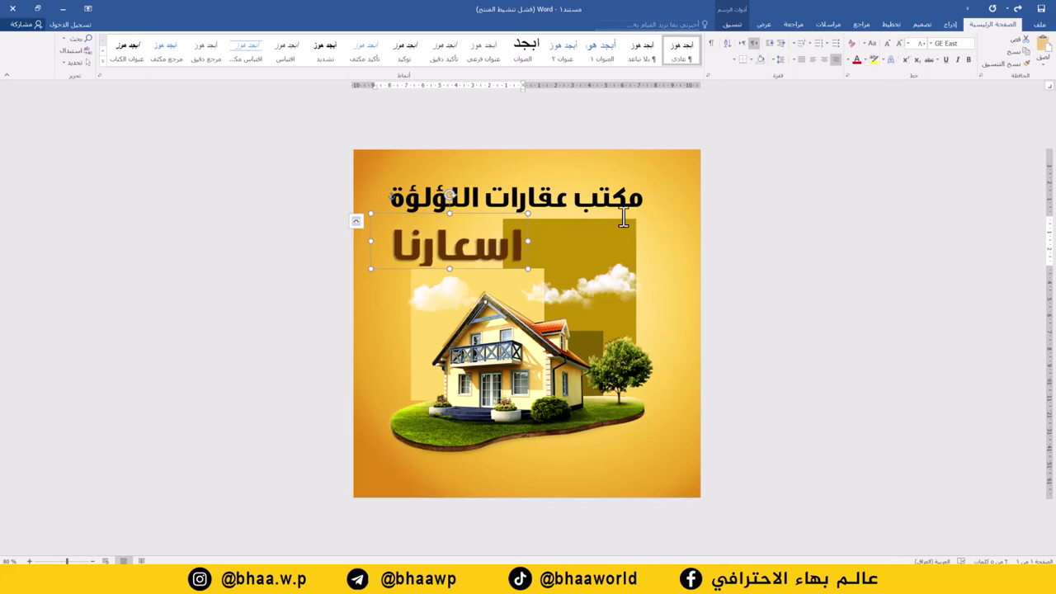
{"action": "left_click_drag", "start_coordinate": [529, 242], "coordinate": [632, 245]}
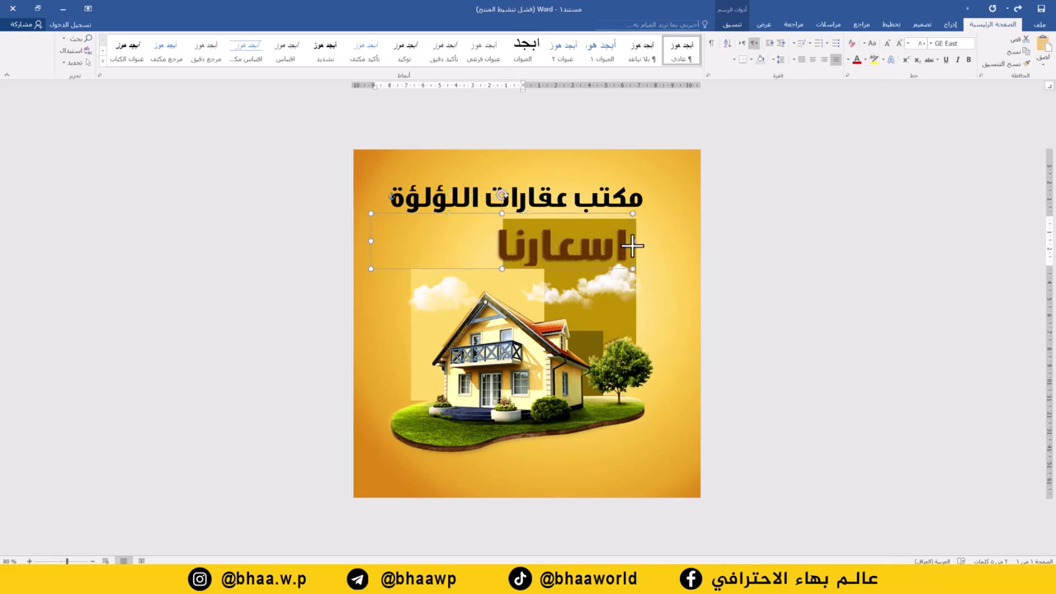
{"action": "triple_click", "coordinate": [538, 241]}
{"action": "left_click", "coordinate": [882, 42]}
{"action": "left_click", "coordinate": [882, 42]}
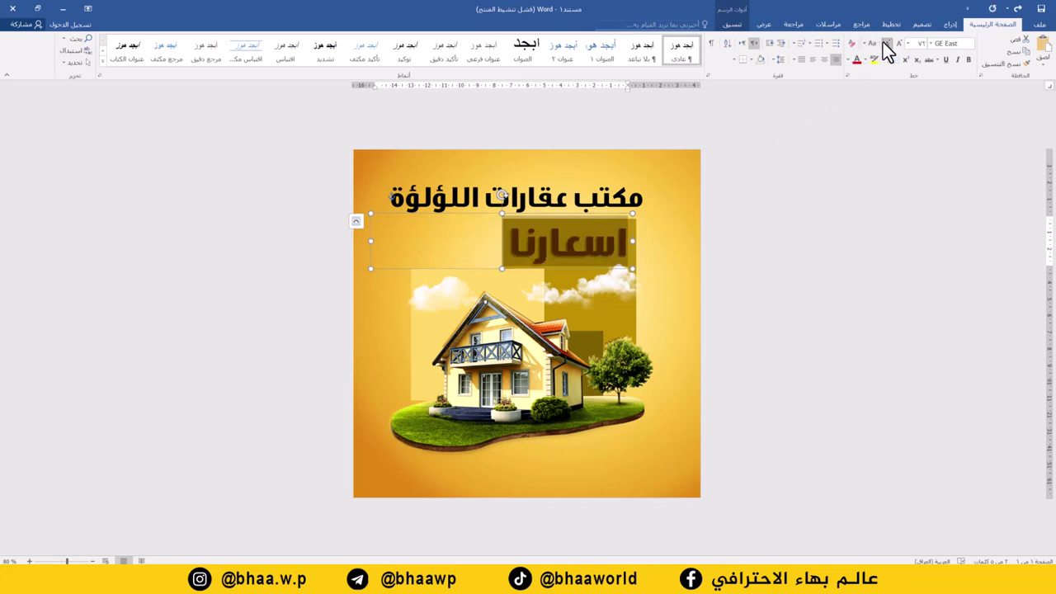
{"action": "left_click", "coordinate": [882, 42]}
{"action": "left_click", "coordinate": [882, 42]}
{"action": "left_click", "coordinate": [882, 42]}
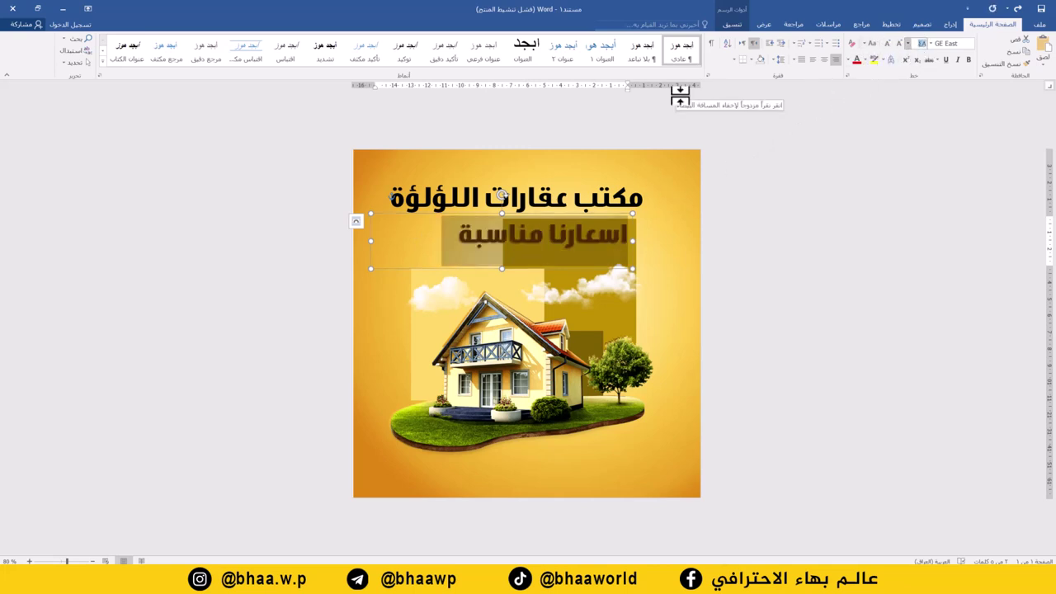
{"action": "key", "text": "Return"}
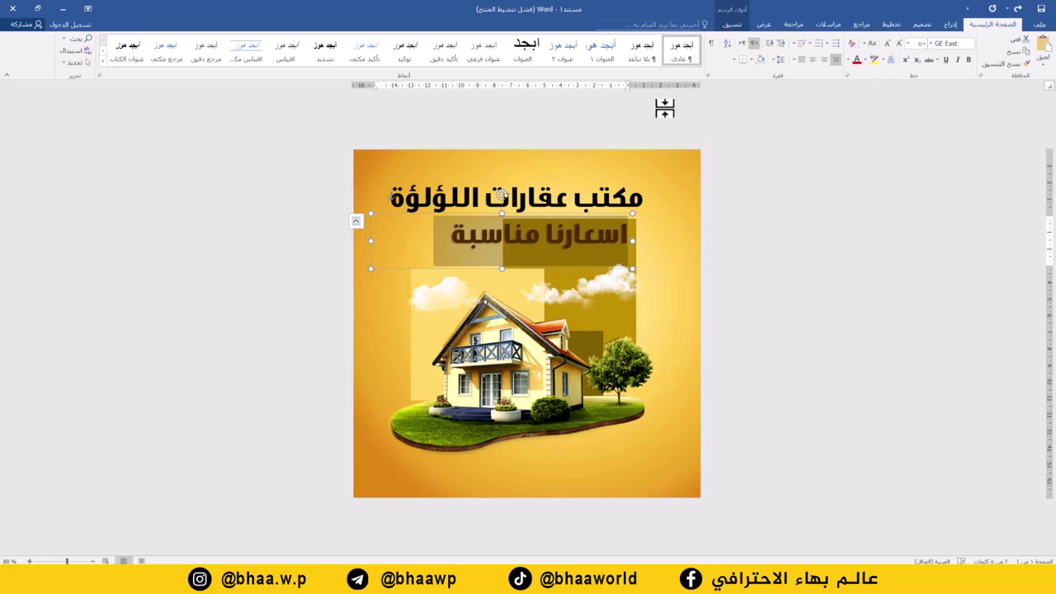
{"action": "left_click", "coordinate": [913, 45]}
{"action": "left_click", "coordinate": [557, 272]}
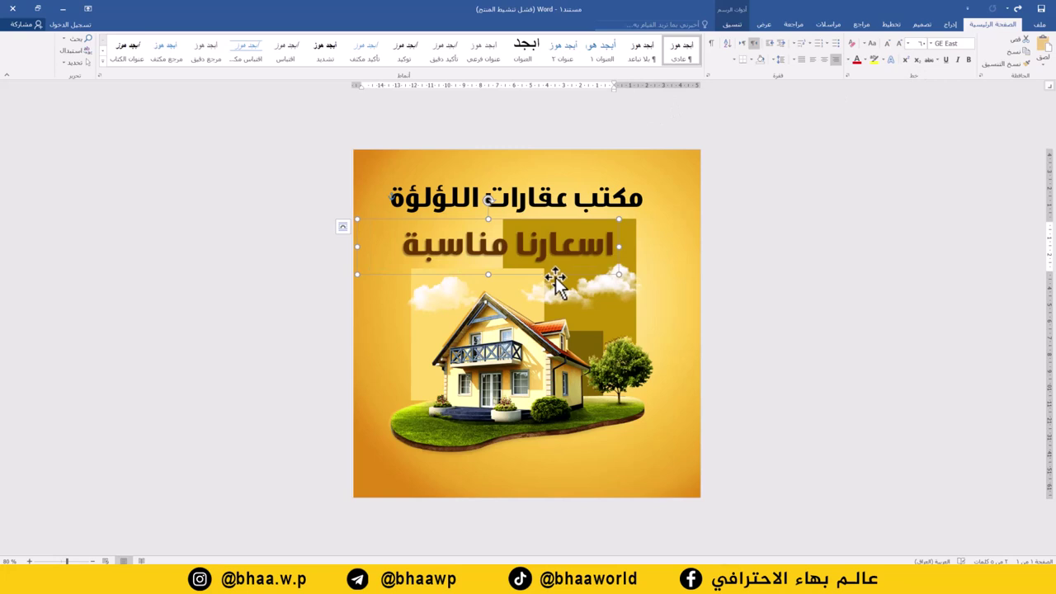
- Copy the slogan box to the page bottom, type 'العراق - بغداد' and shrink the font
{"action": "left_click_drag", "start_coordinate": [559, 271], "coordinate": [605, 487]}
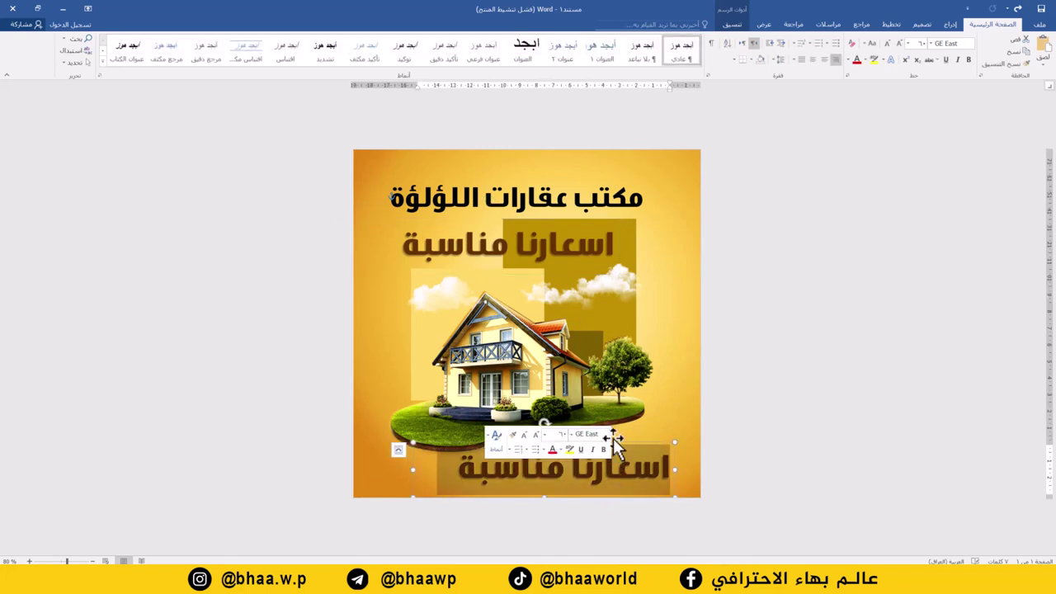
{"action": "type", "text": "العراق - بغداد"}
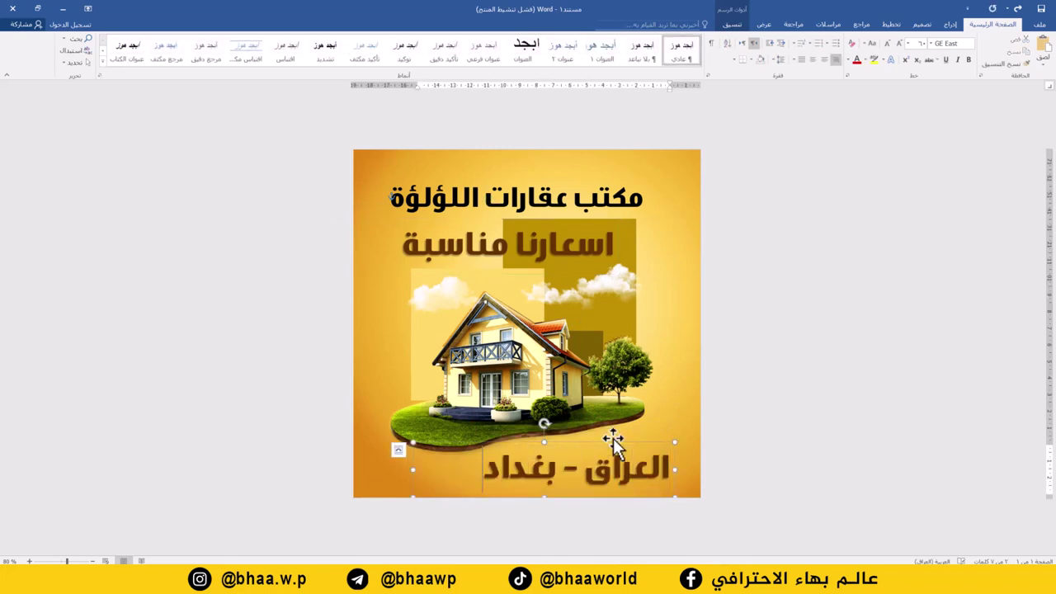
{"action": "key", "text": "ctrl+a"}
{"action": "left_click", "coordinate": [887, 45]}
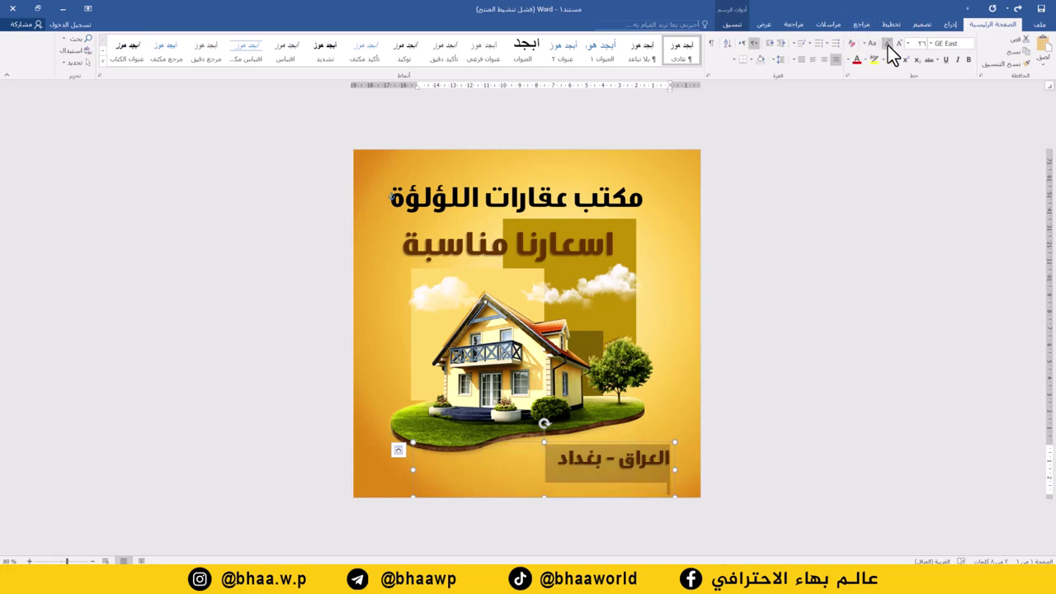
{"action": "left_click", "coordinate": [629, 482]}
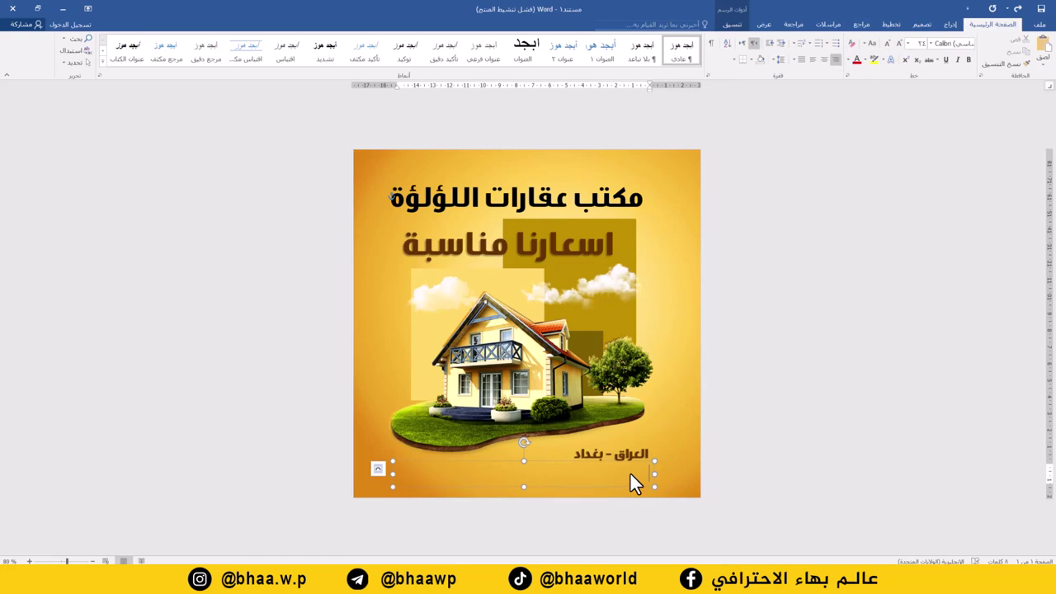
- Type the two contact phone numbers beneath the location line
{"action": "type", "text": "1236531 -"}
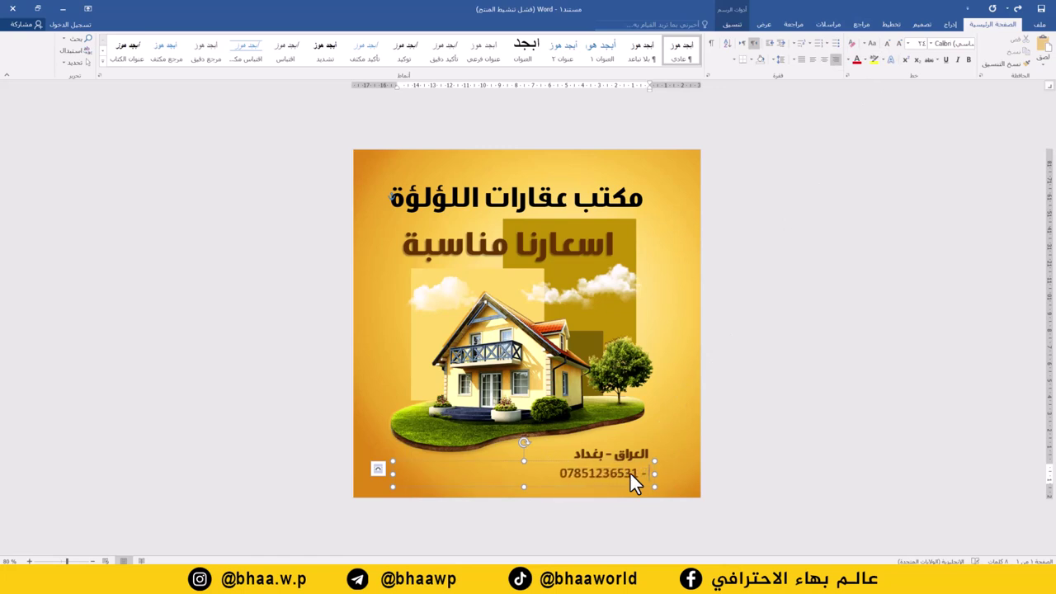
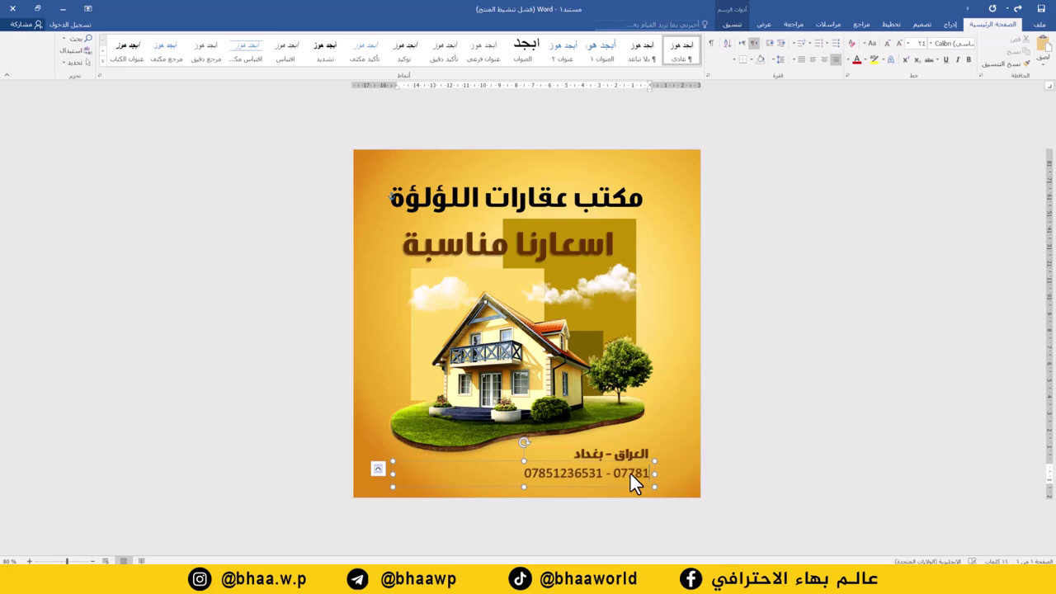
{"action": "left_click", "coordinate": [784, 252]}
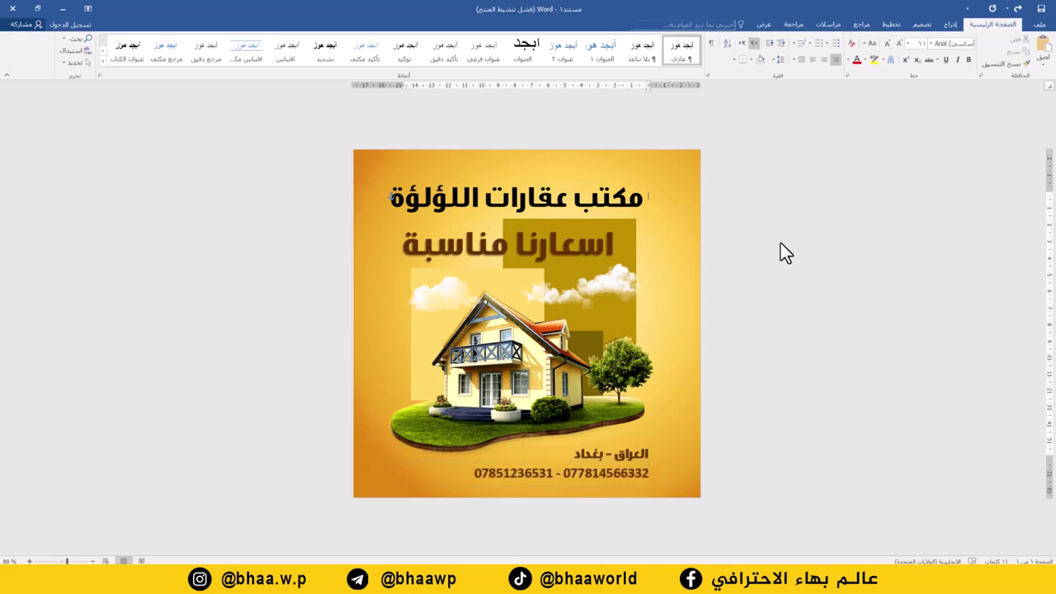